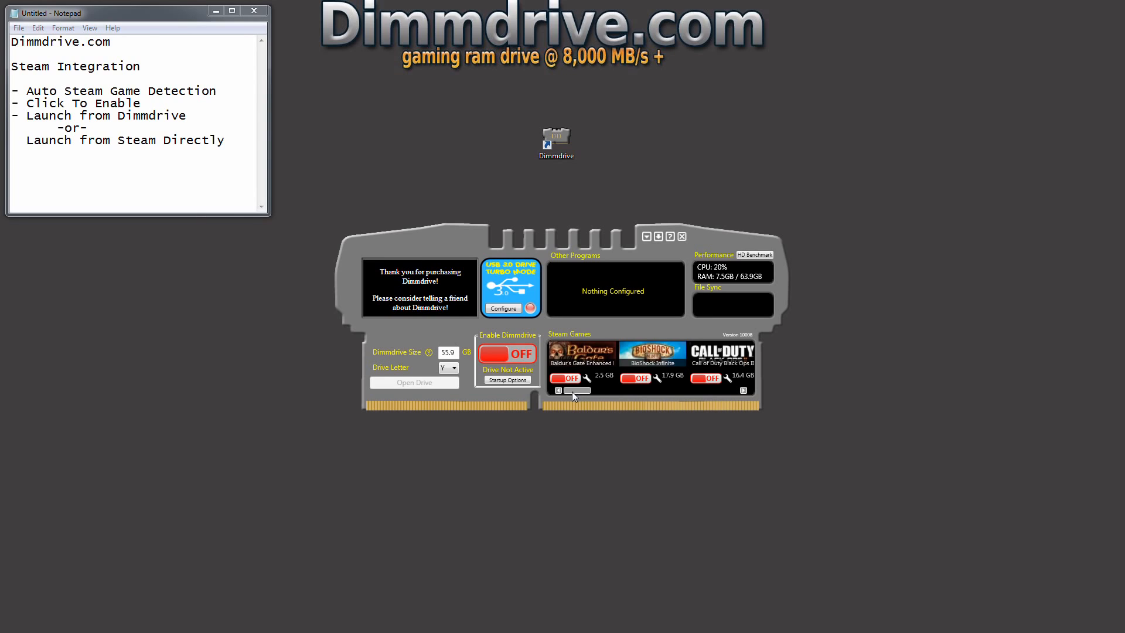
# - Compare the installed games in the Steam library with the Steam games detected by Dimmdrive
pyautogui.moveTo(572, 391)
pyautogui.mouseDown()
pyautogui.moveTo(740, 392)
pyautogui.moveTo(553, 403)
pyautogui.mouseUp()
pyautogui.moveTo(1124, 170); pyautogui.dragTo(622, 61)
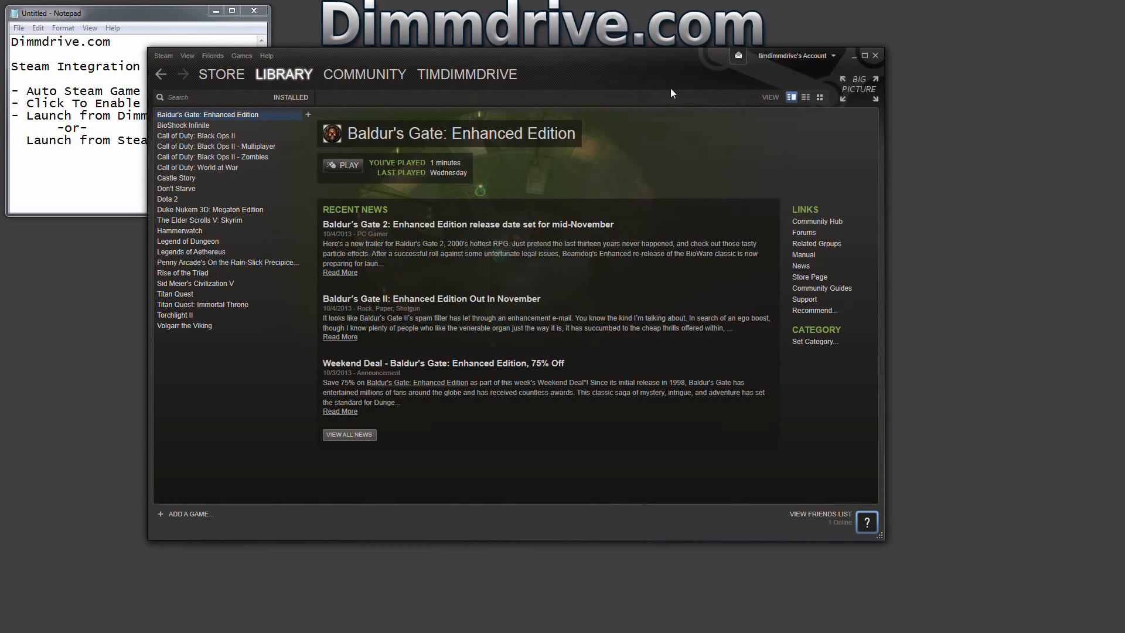
pyautogui.click(875, 55)
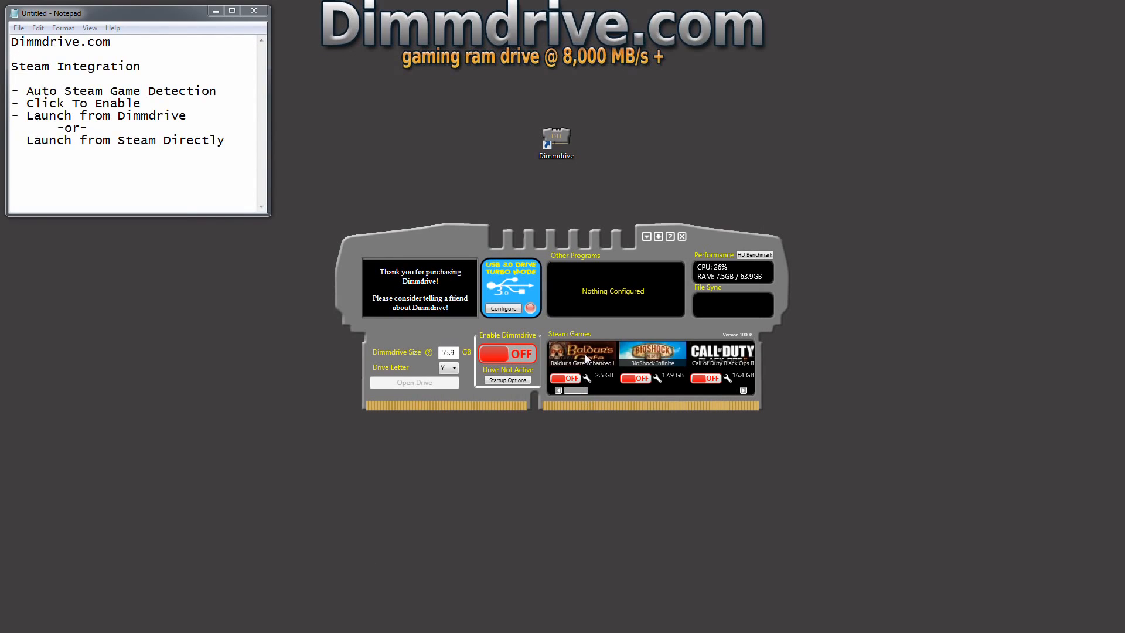
# - Set the Dimmdrive size to 5 GB and enable Torchlight II with Torchlight2.exe as its executable
pyautogui.moveTo(582, 396); pyautogui.dragTo(747, 391)
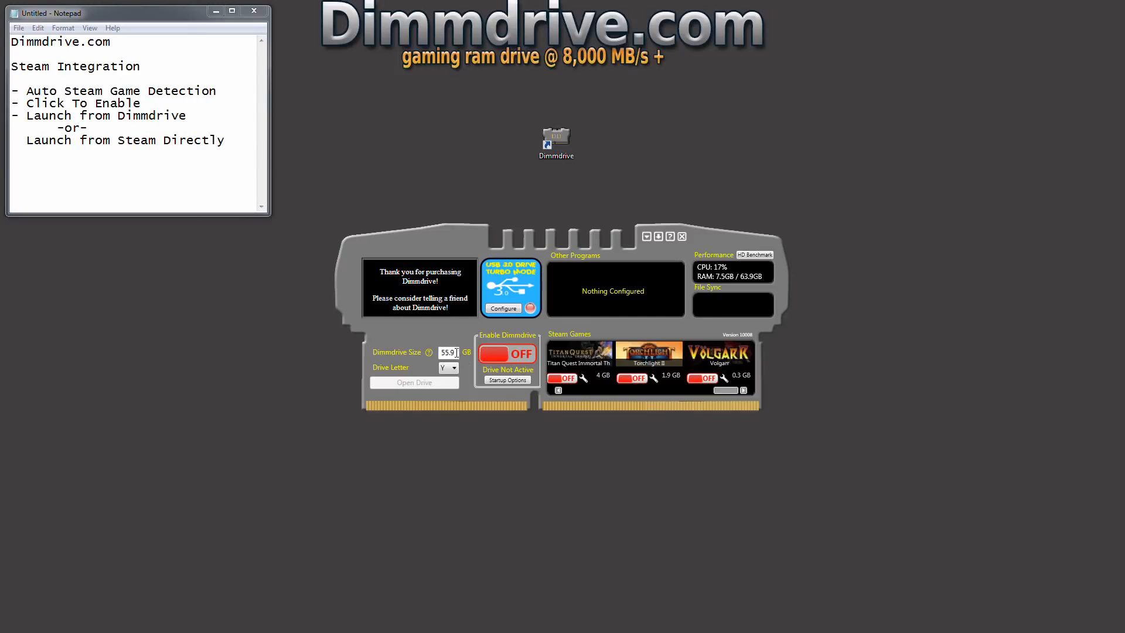
pyautogui.moveTo(456, 353); pyautogui.dragTo(311, 359)
pyautogui.write('5')
pyautogui.click(630, 377)
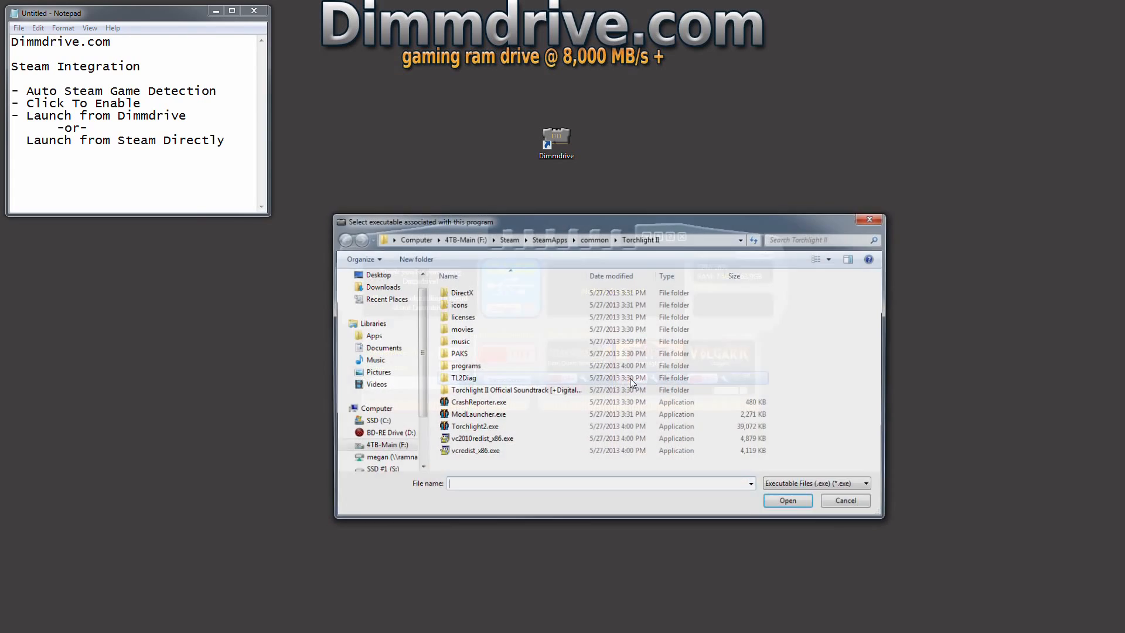
pyautogui.doubleClick(486, 428)
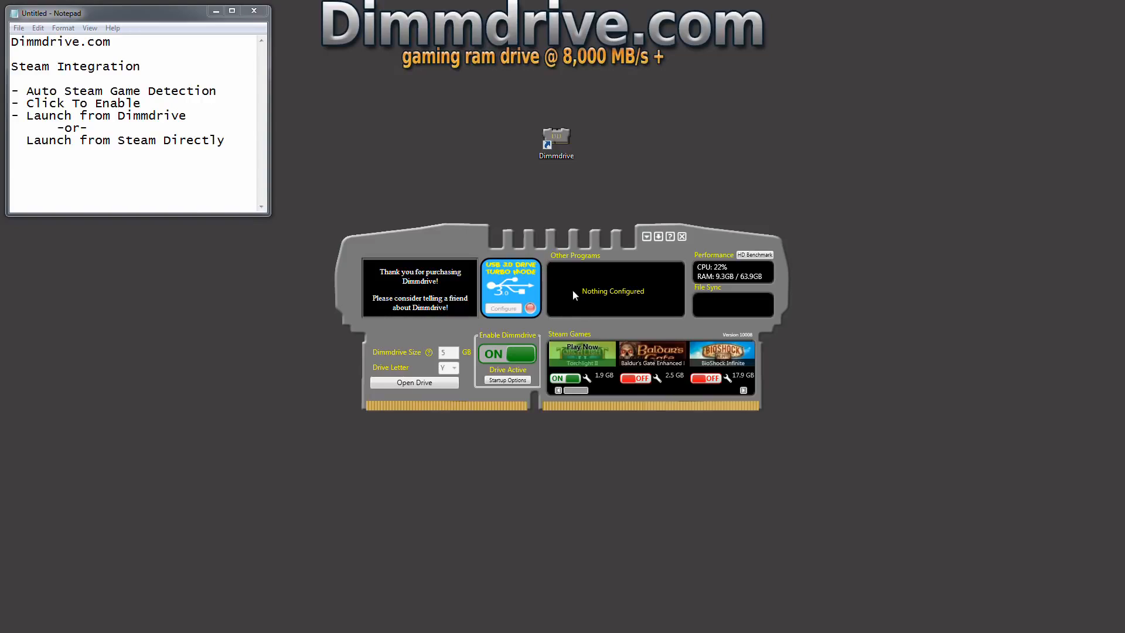
# - Launch Torchlight II from Dimmdrive, start it without mods, and close the game at its main menu
pyautogui.click(578, 354)
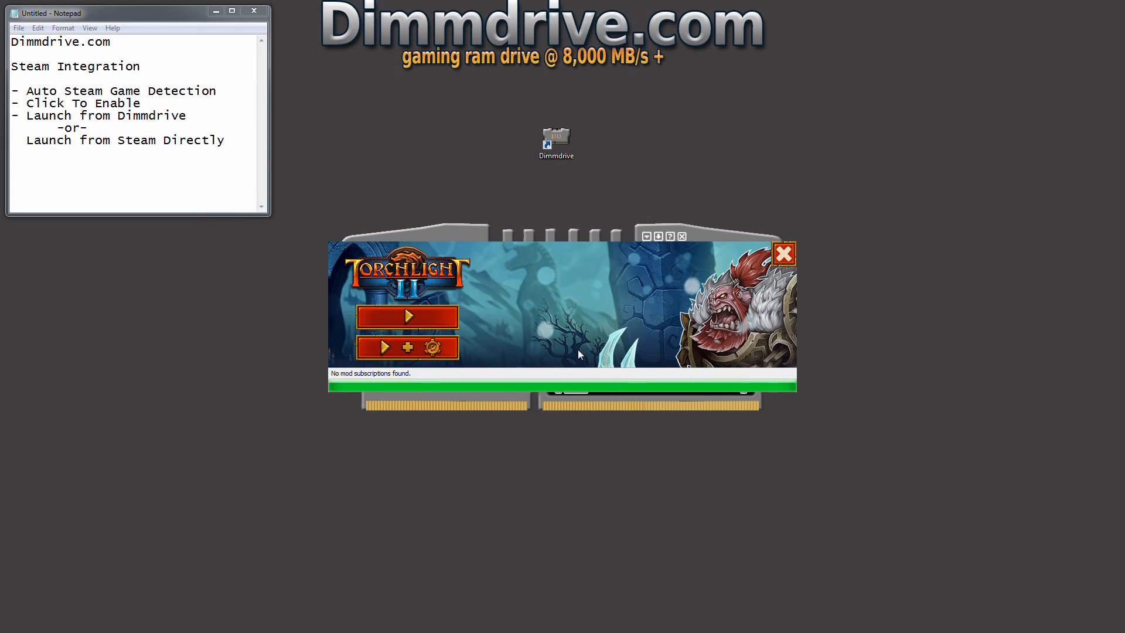
pyautogui.click(406, 316)
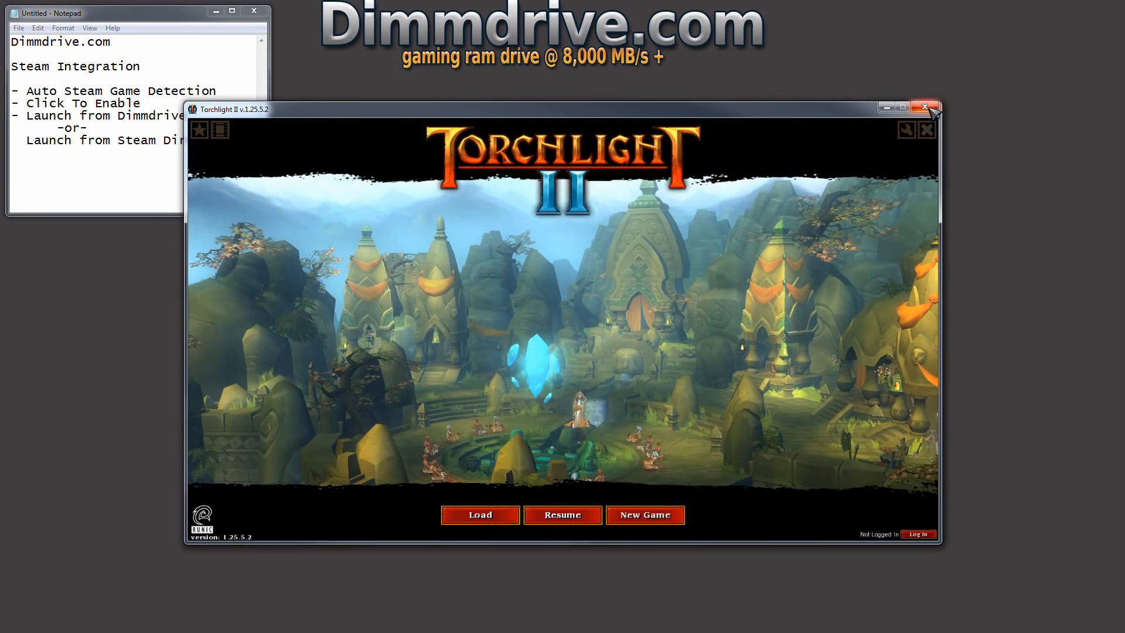
pyautogui.click(924, 106)
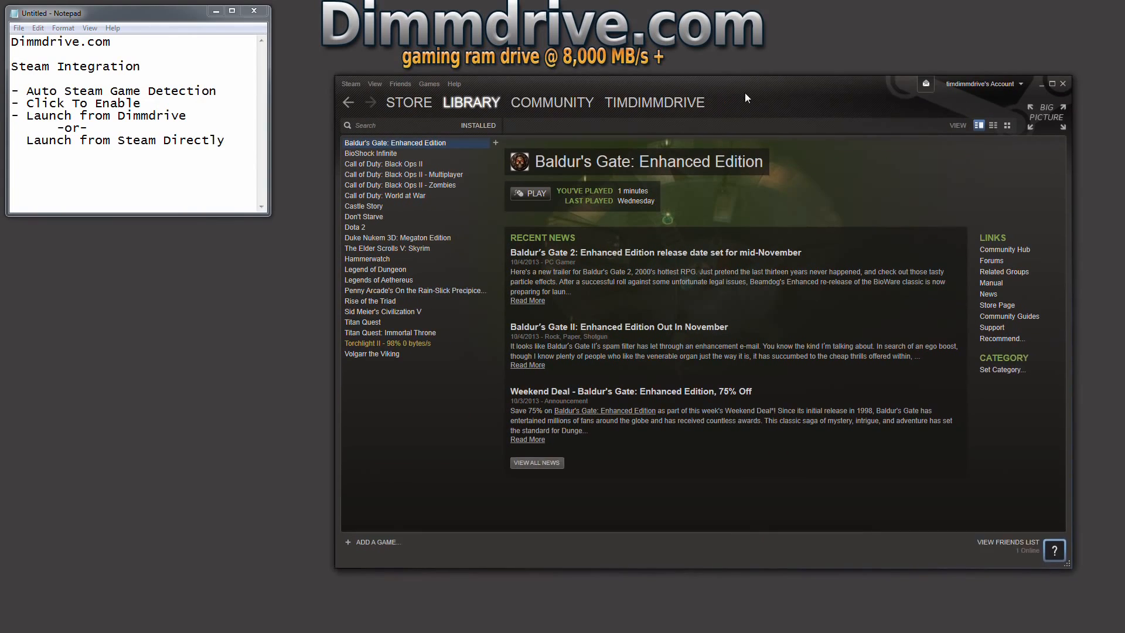
# - Launch Torchlight II from the Steam library, start it without mods, and close the game
pyautogui.moveTo(744, 93); pyautogui.dragTo(634, 87)
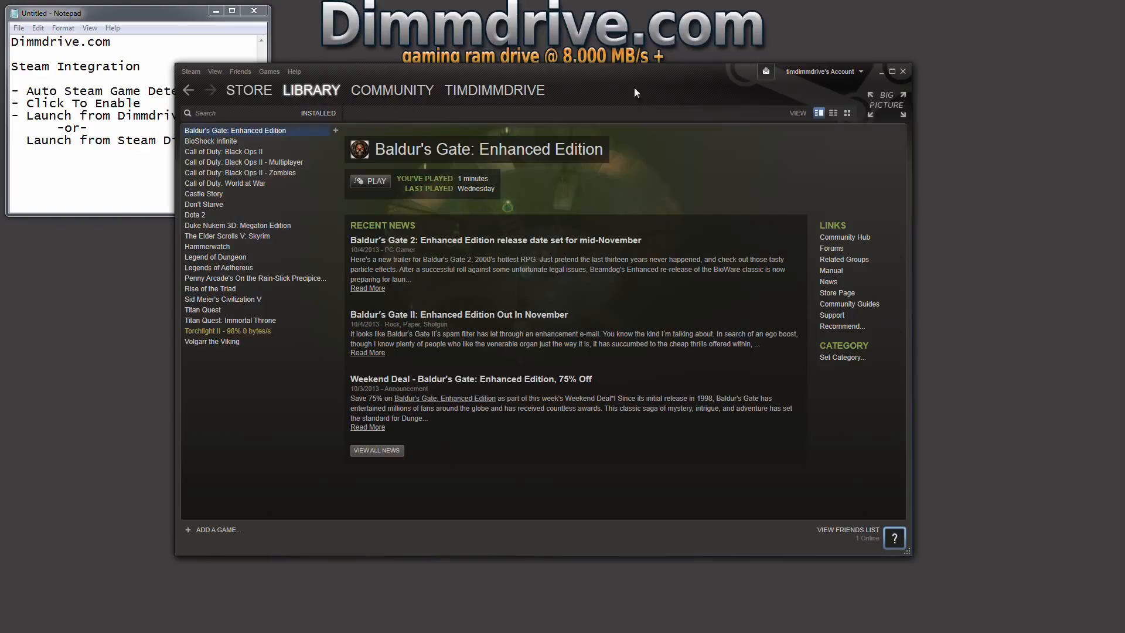
pyautogui.click(217, 330)
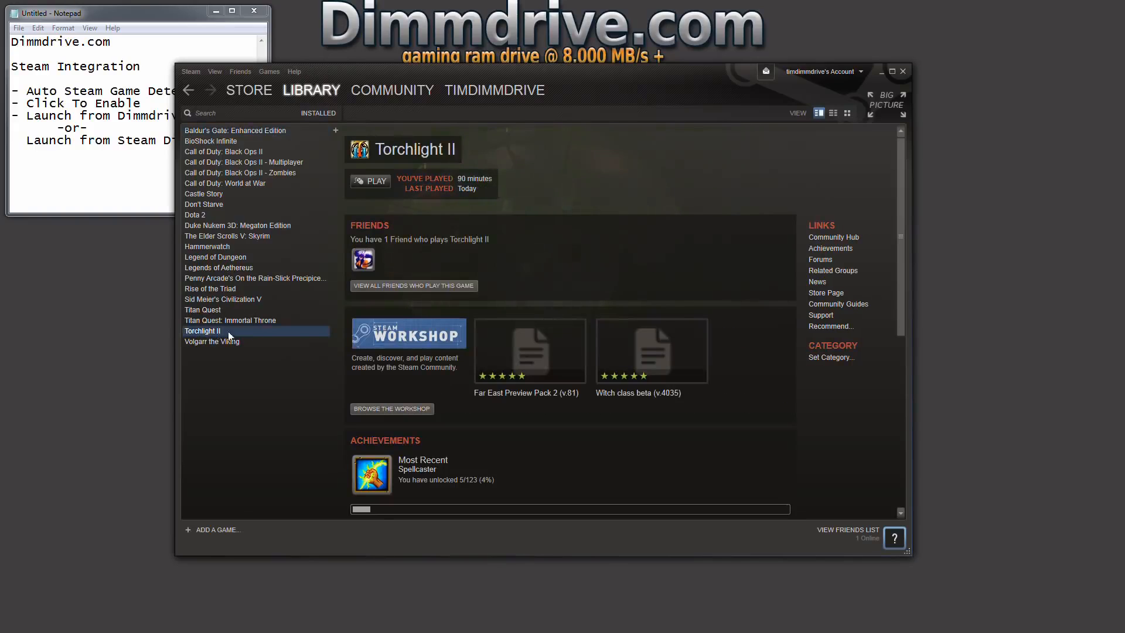
pyautogui.click(367, 181)
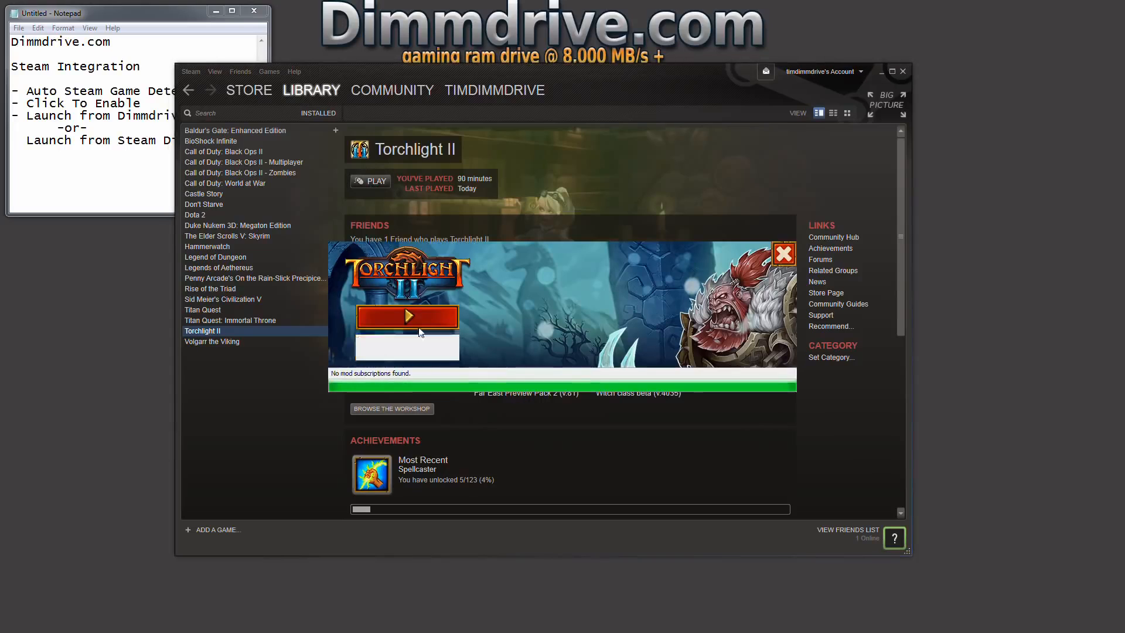
pyautogui.click(421, 318)
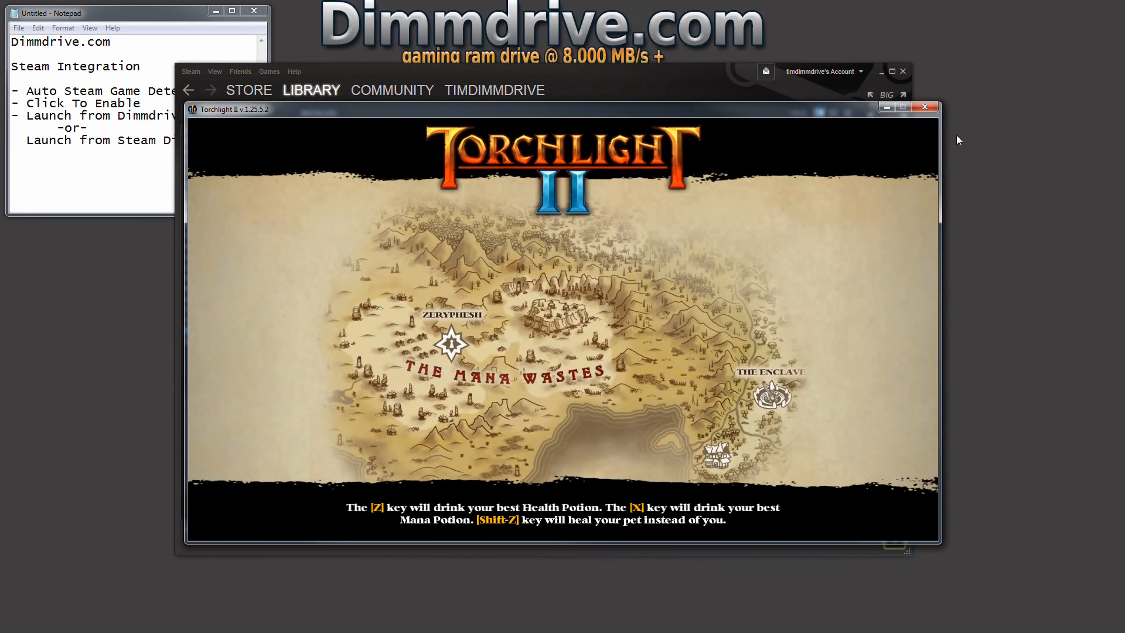
pyautogui.click(921, 107)
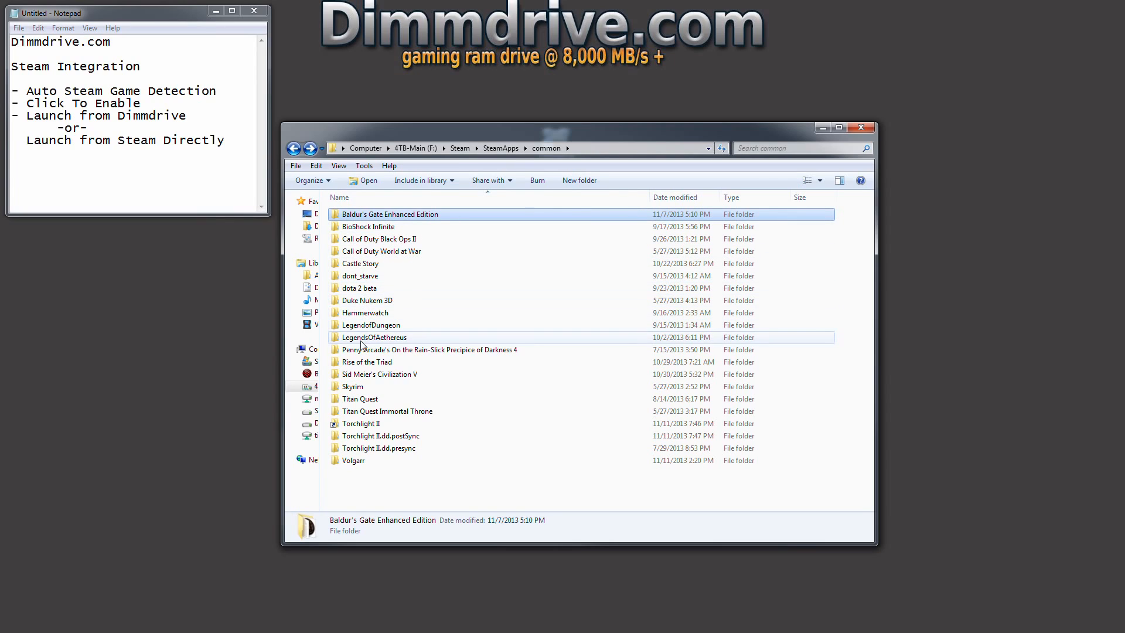
# - Examine the shortcut target in the Torchlight II folder's properties in the Steam common folder, and minimize the folder window
pyautogui.rightClick(366, 423)
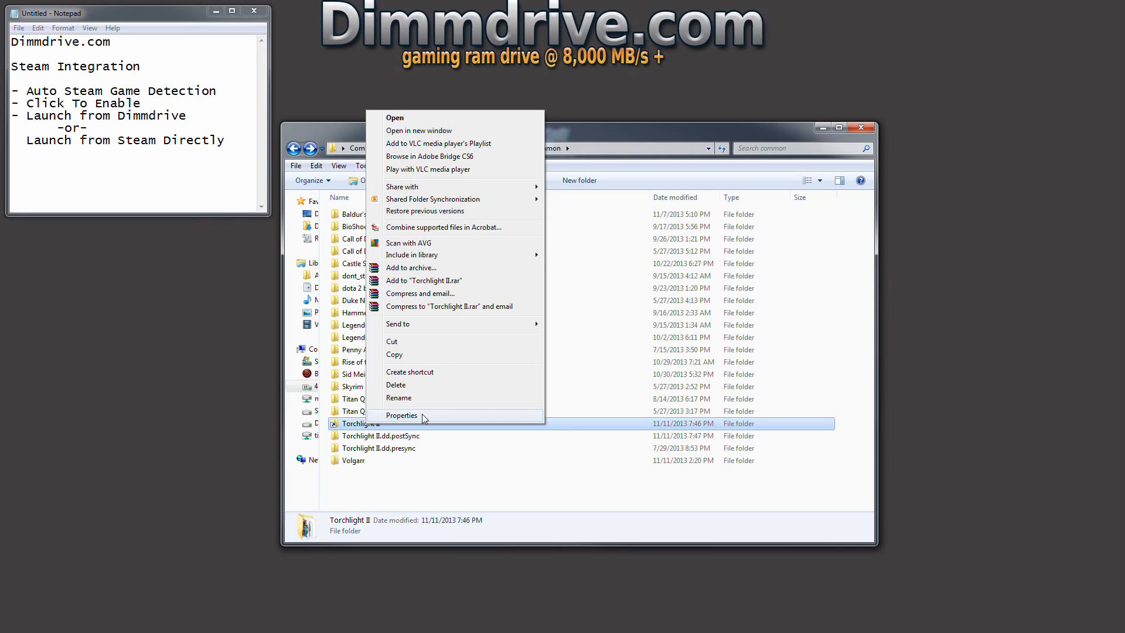
pyautogui.click(402, 415)
pyautogui.moveTo(501, 344); pyautogui.dragTo(488, 200)
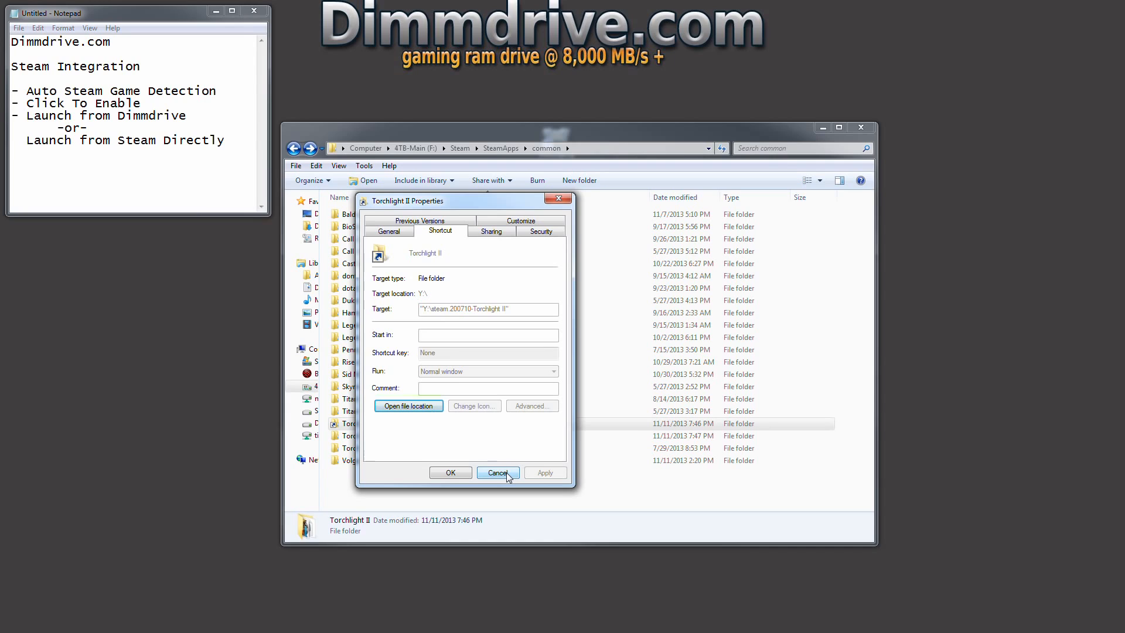
pyautogui.click(497, 472)
pyautogui.click(823, 127)
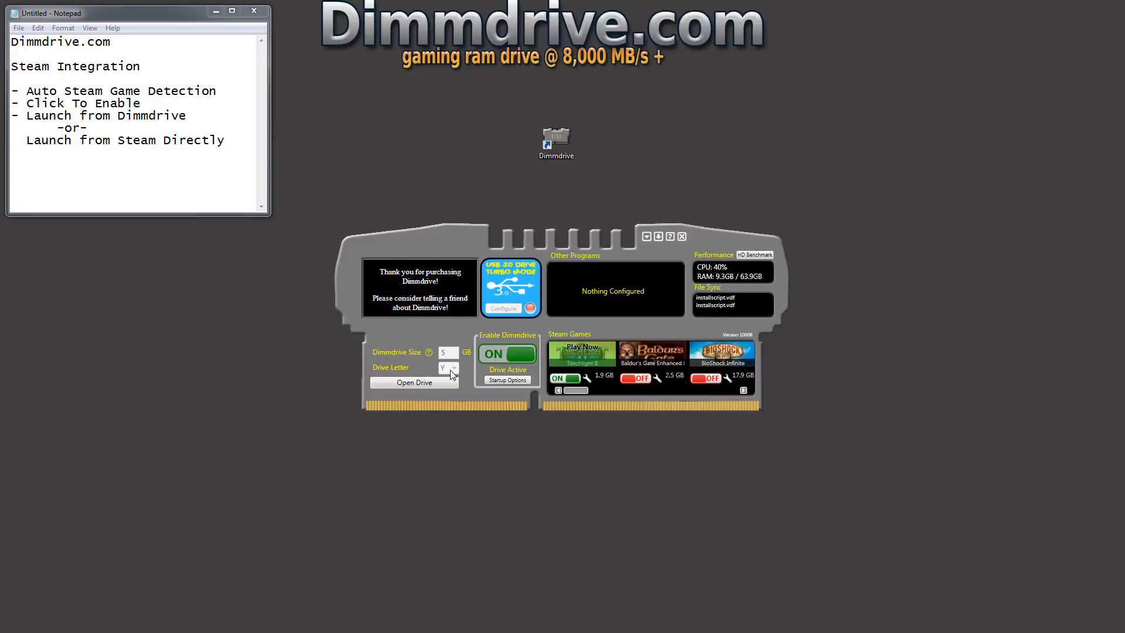
# - Move the Dimmdrive window slightly higher and start Torchlight II without mods from Dimmdrive
pyautogui.moveTo(455, 249); pyautogui.dragTo(451, 214)
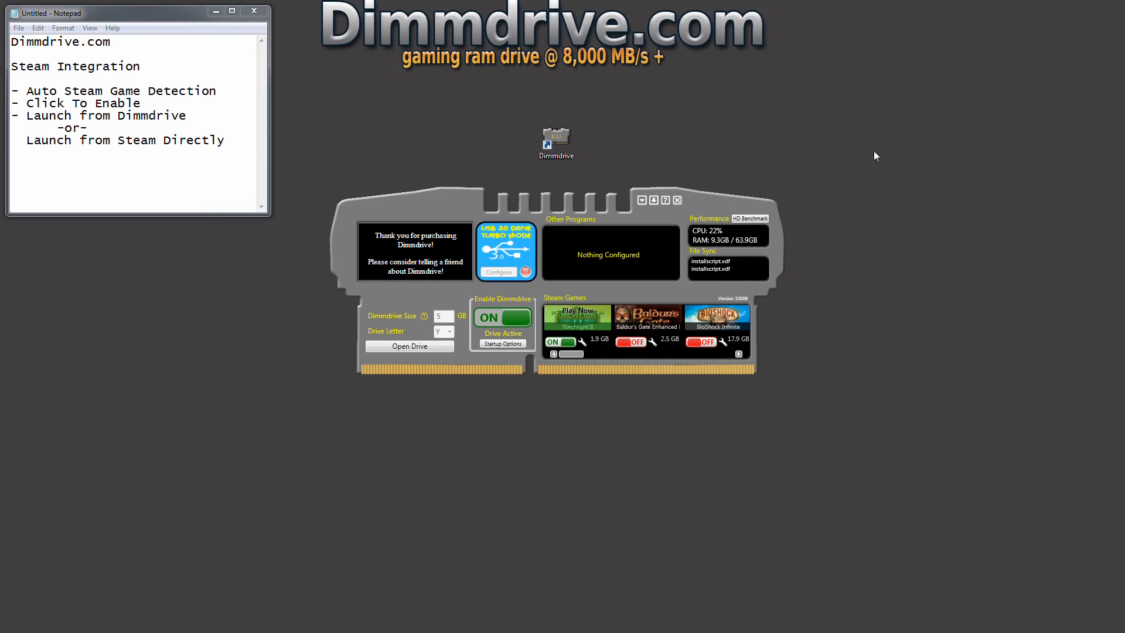
pyautogui.moveTo(876, 198); pyautogui.dragTo(1013, 203)
pyautogui.click(590, 315)
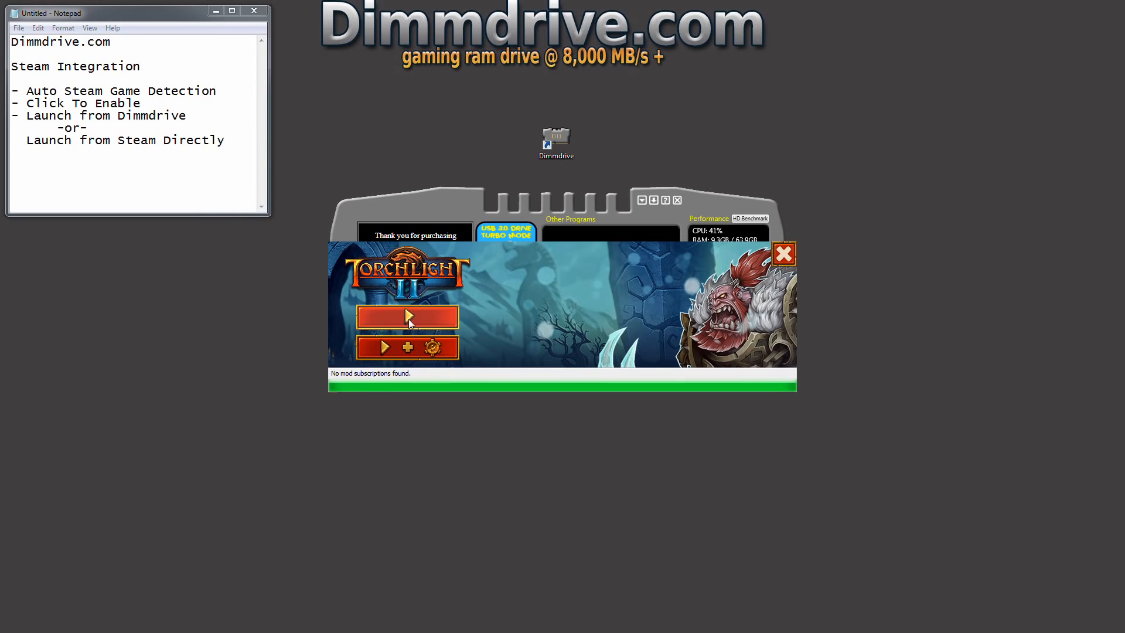
pyautogui.click(412, 321)
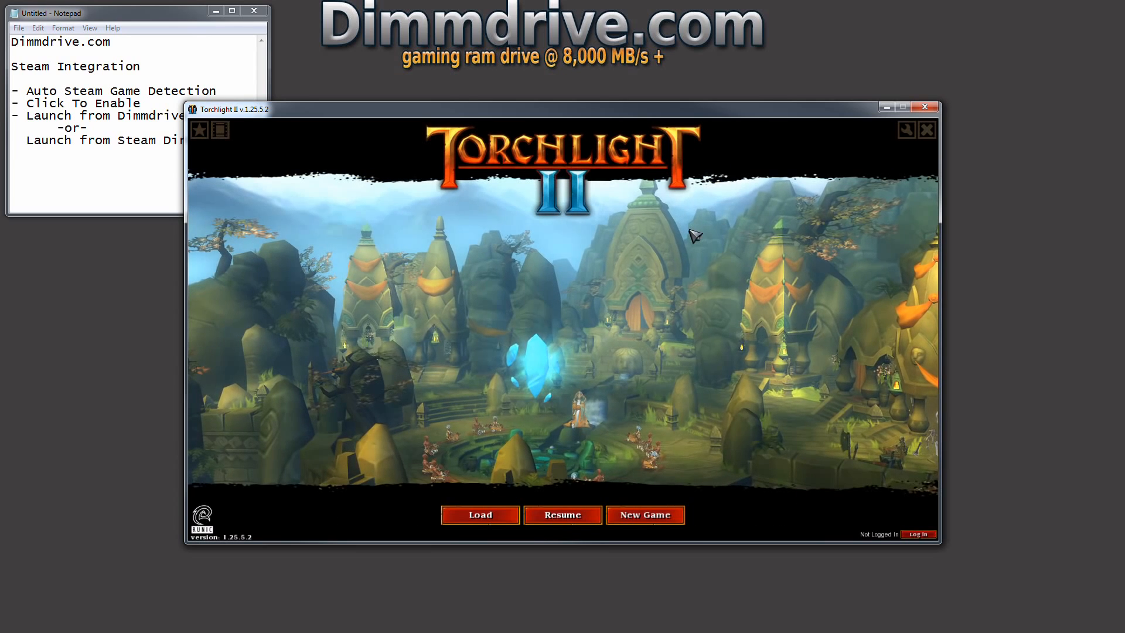
# - Apply a windowed resolution of 1600 x 900 in the Torchlight II settings and reposition the game window on the desktop
pyautogui.moveTo(553, 515)
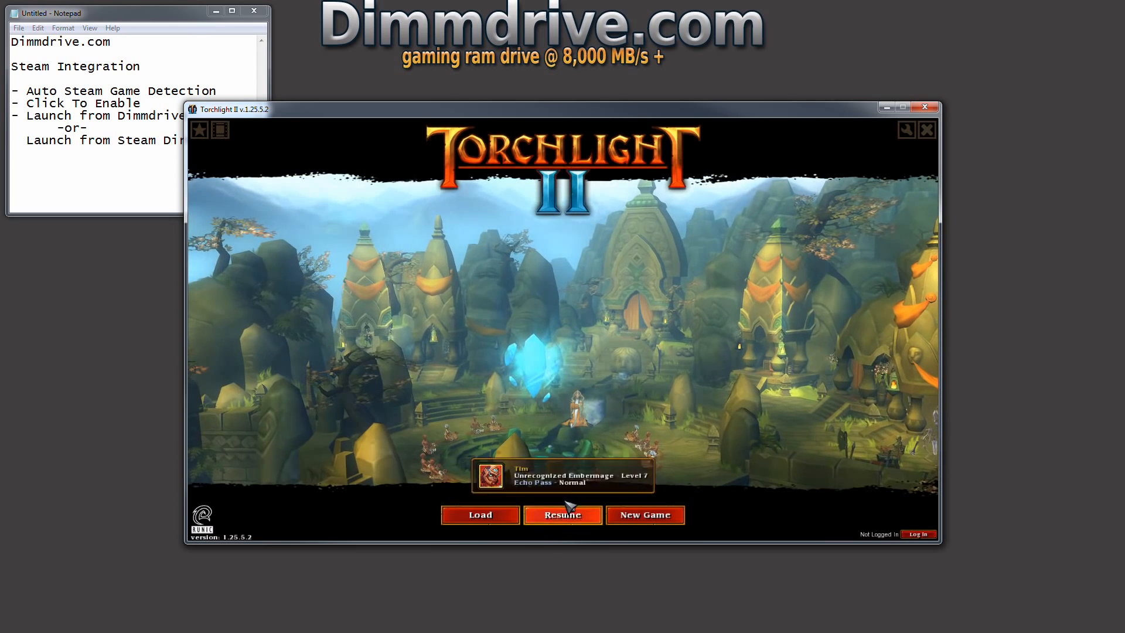
pyautogui.click(906, 130)
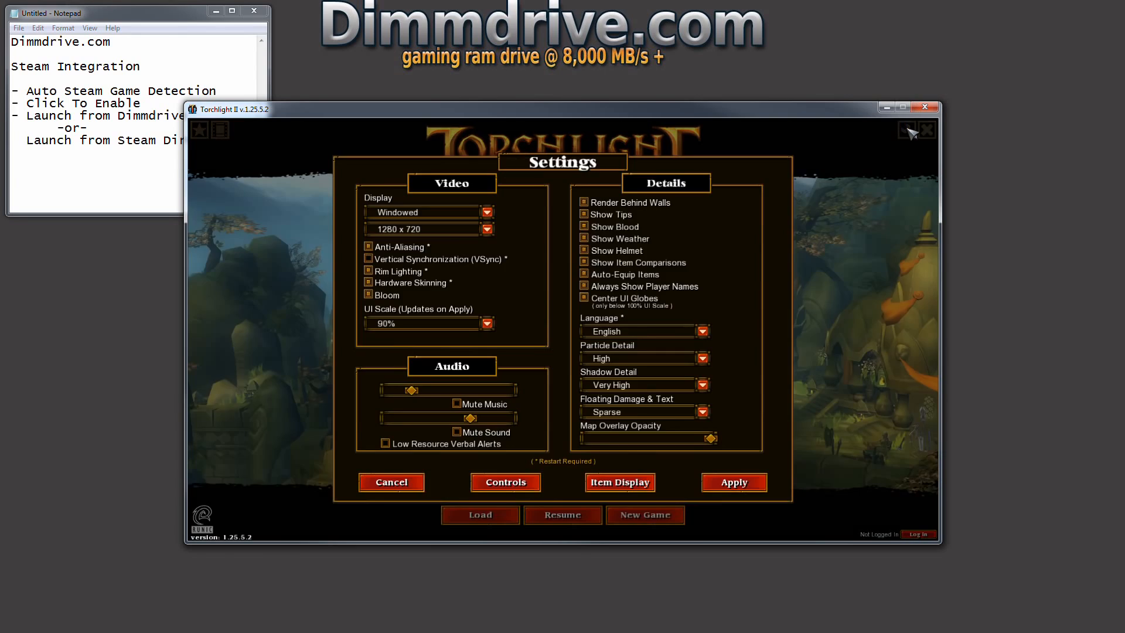
pyautogui.click(489, 229)
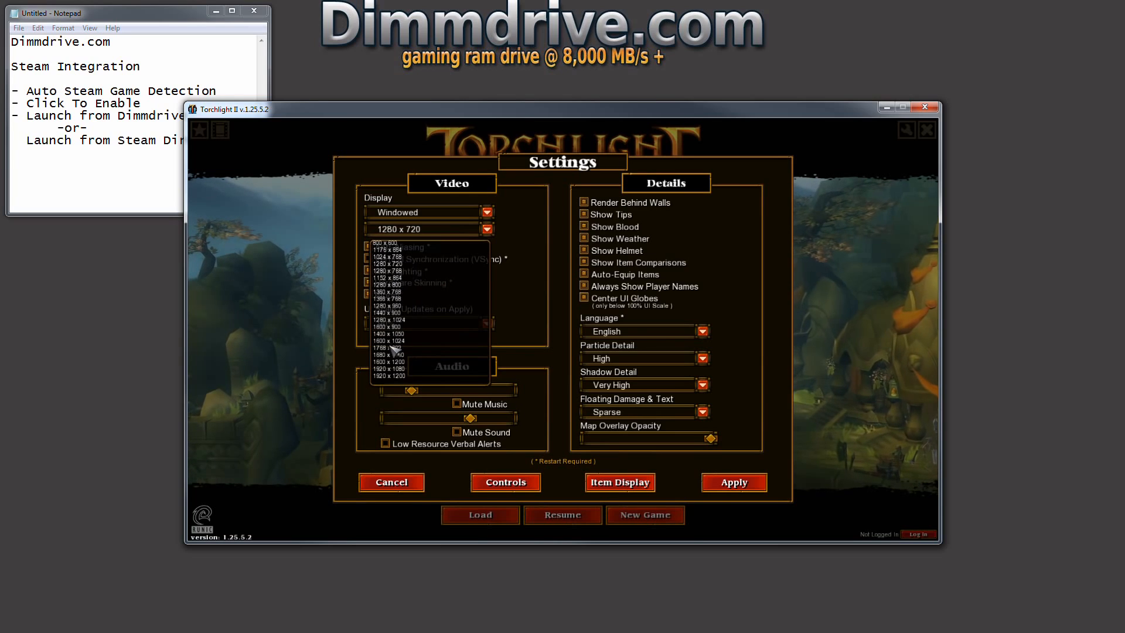
pyautogui.click(402, 328)
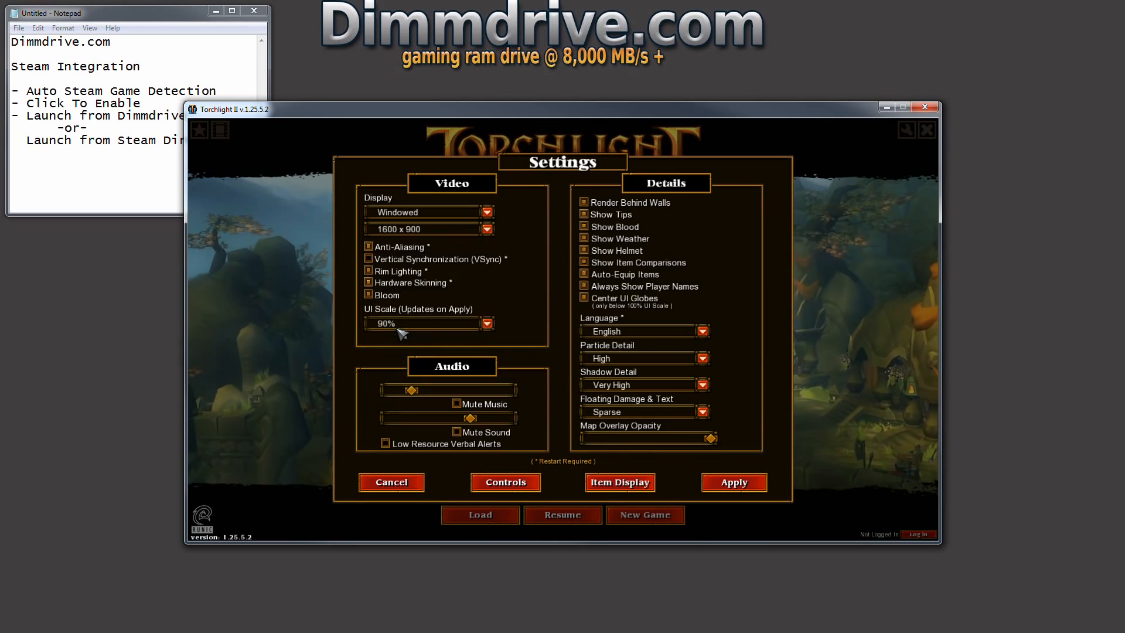
pyautogui.click(744, 483)
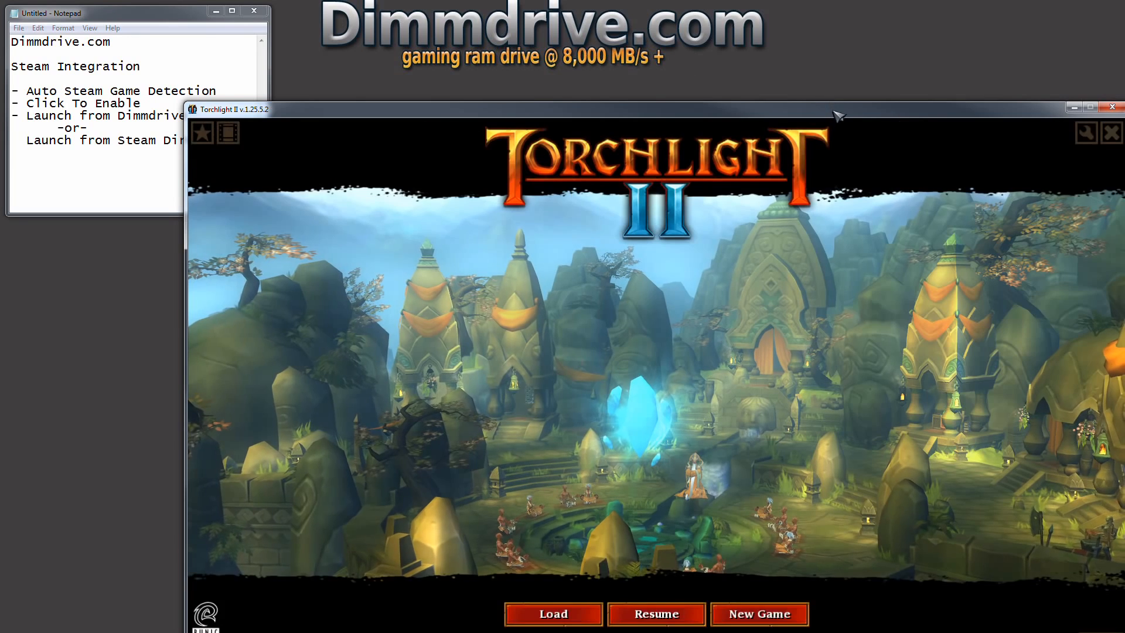
pyautogui.moveTo(836, 113); pyautogui.dragTo(754, 55)
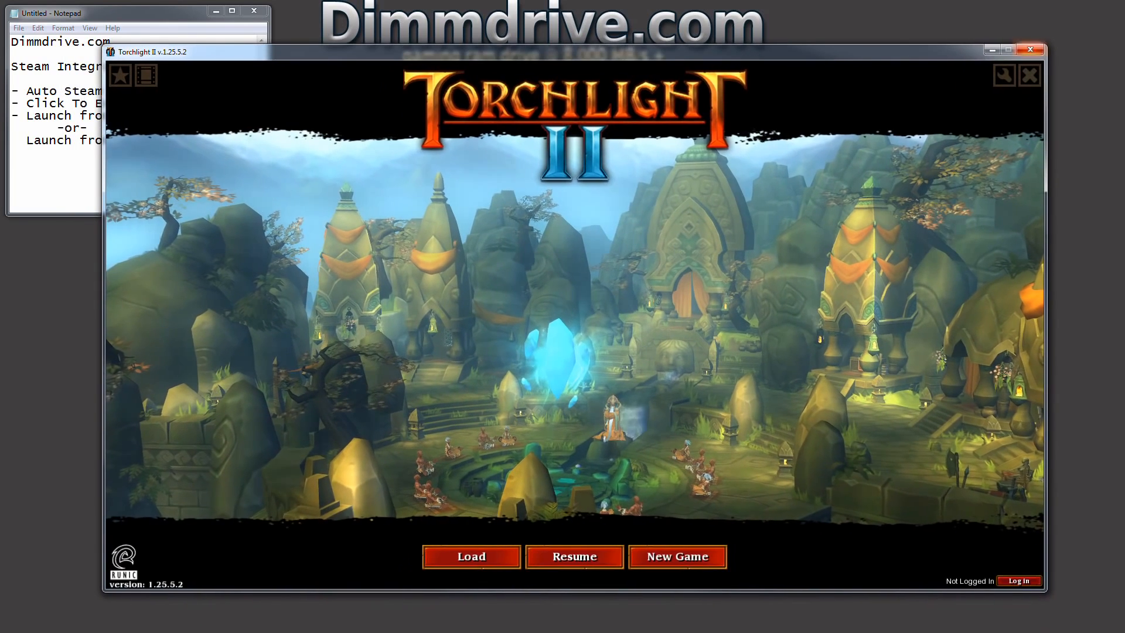
# - Close Torchlight II and turn off Dimmdrive
pyautogui.click(1037, 48)
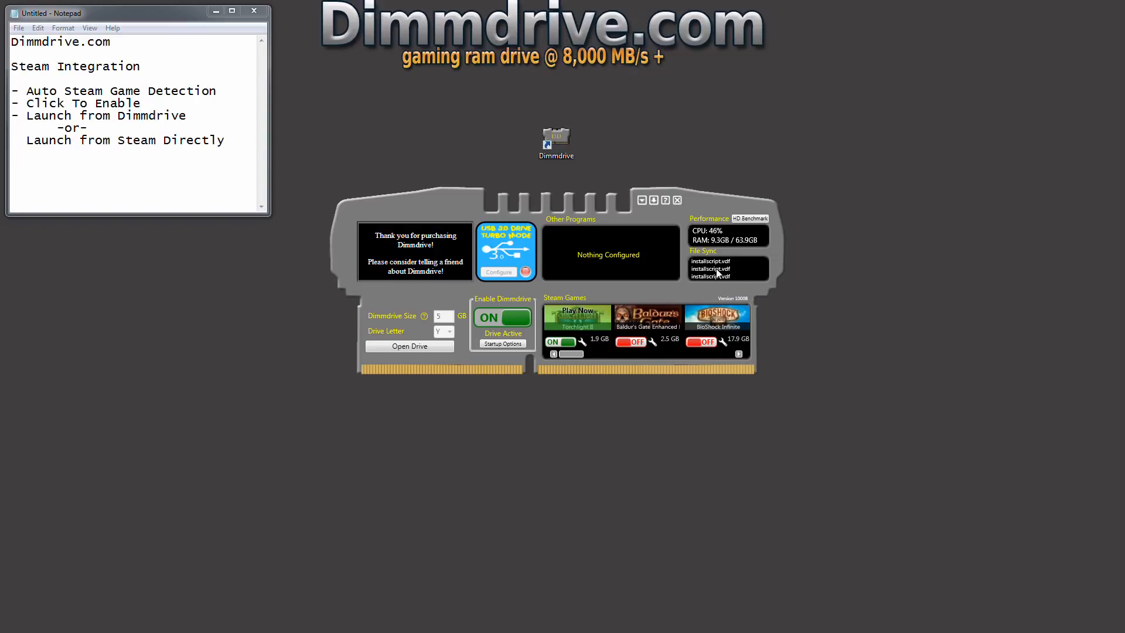
pyautogui.click(494, 317)
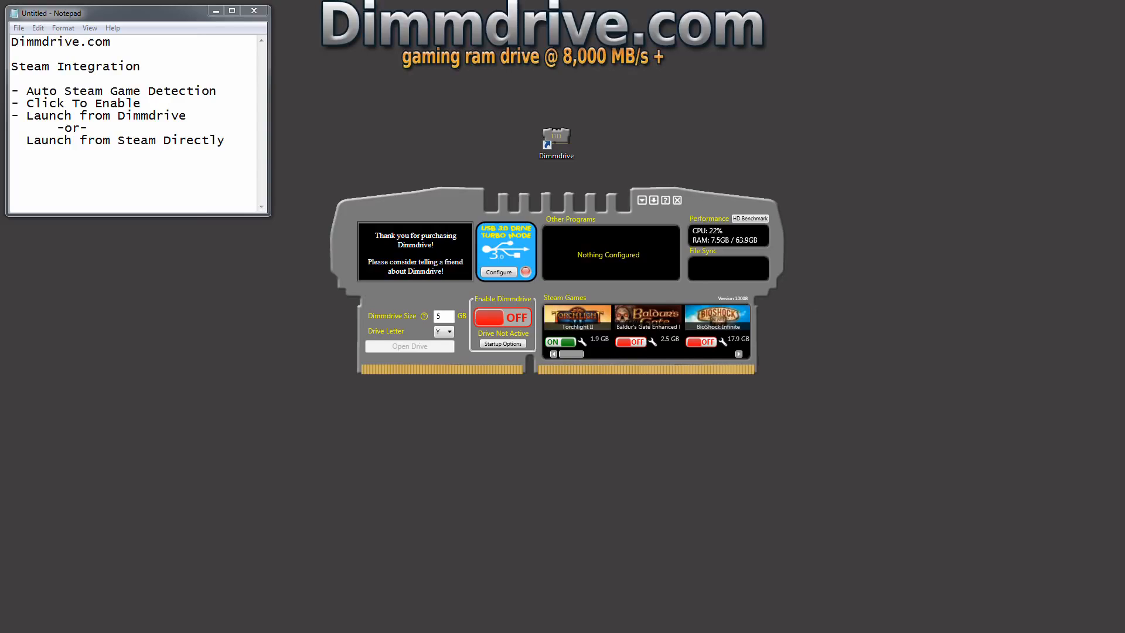
# - Inspect the Torchlight II folder in the Steam common folder, and minimize the folder window
pyautogui.hotkey('alt', 'Tab')
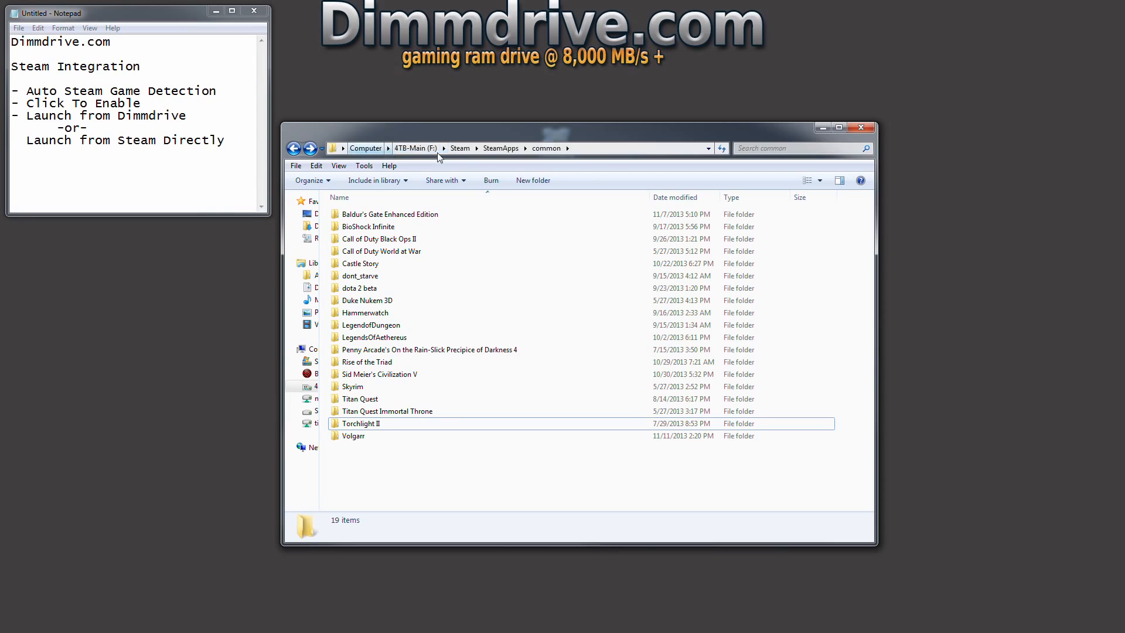
pyautogui.click(358, 427)
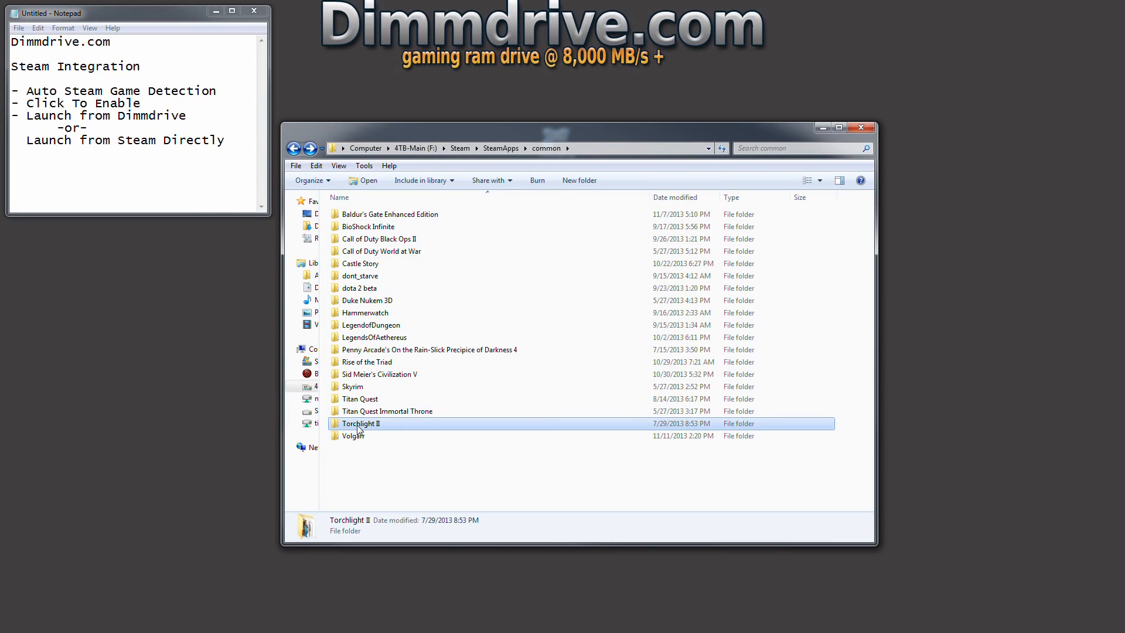
pyautogui.rightClick(358, 427)
pyautogui.click(359, 472)
pyautogui.rightClick(361, 426)
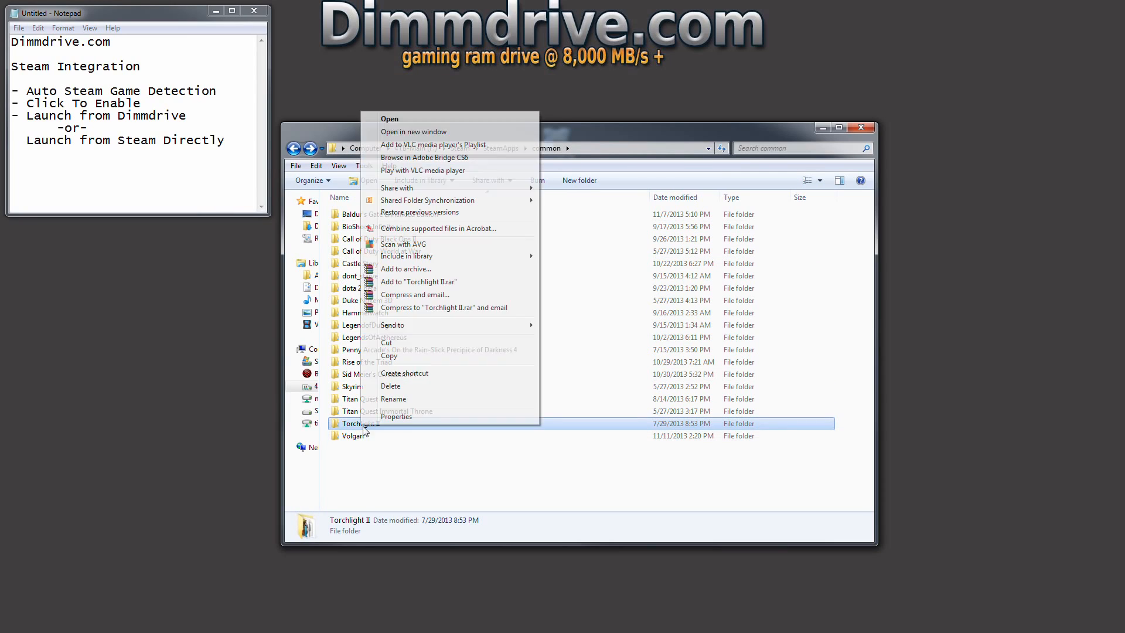
pyautogui.click(459, 477)
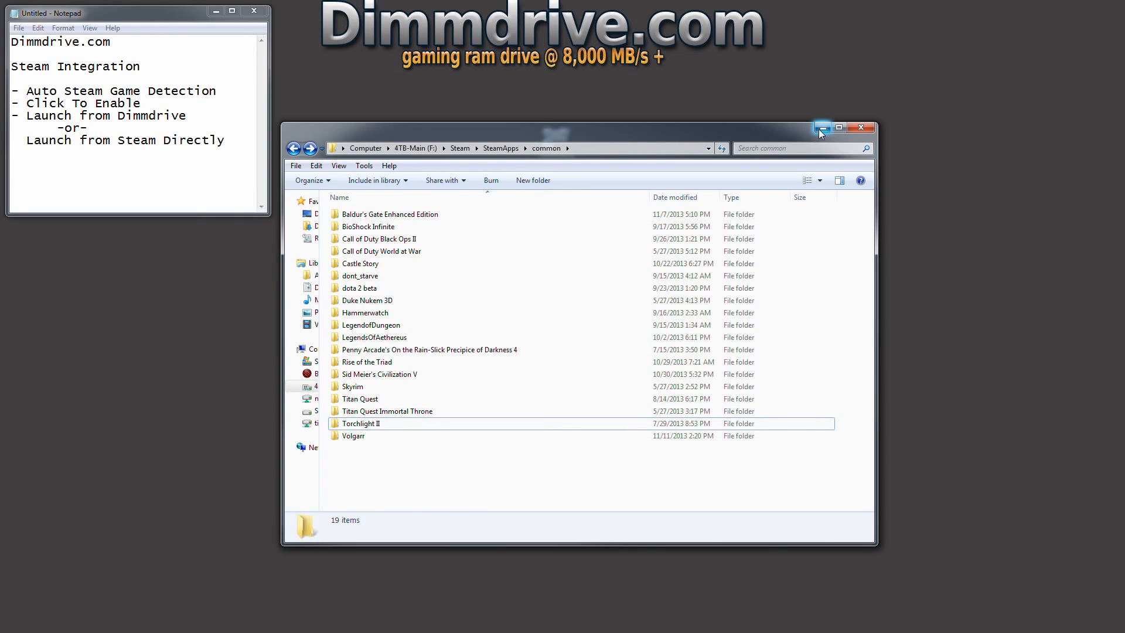
pyautogui.click(823, 126)
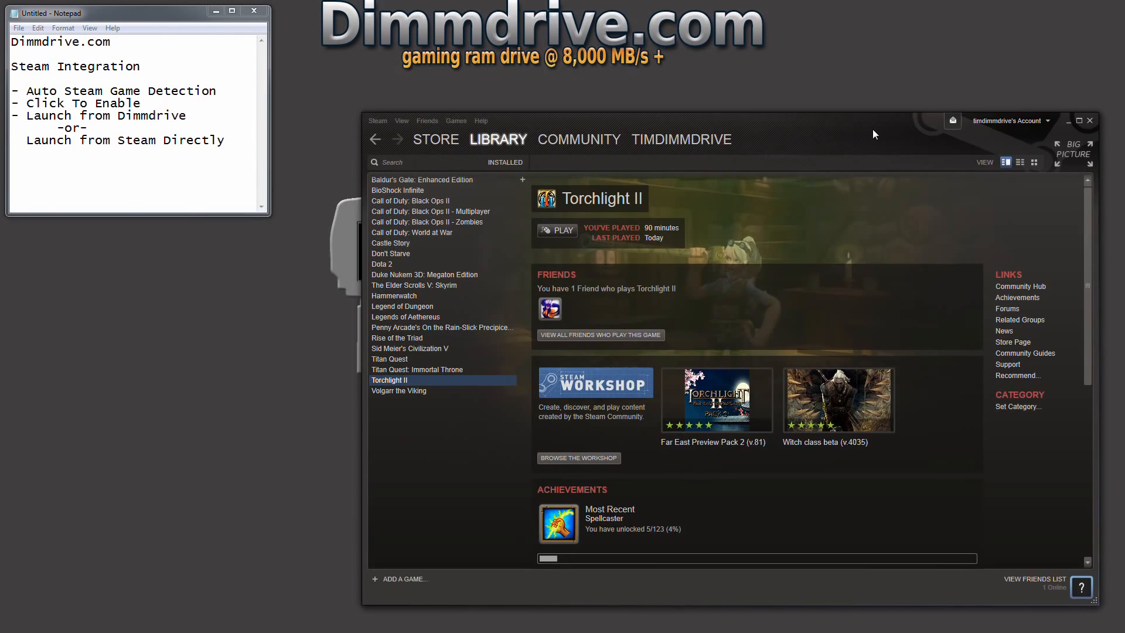
# - Launch Torchlight II from the Steam library and start the game without mods
pyautogui.moveTo(873, 129); pyautogui.dragTo(666, 97)
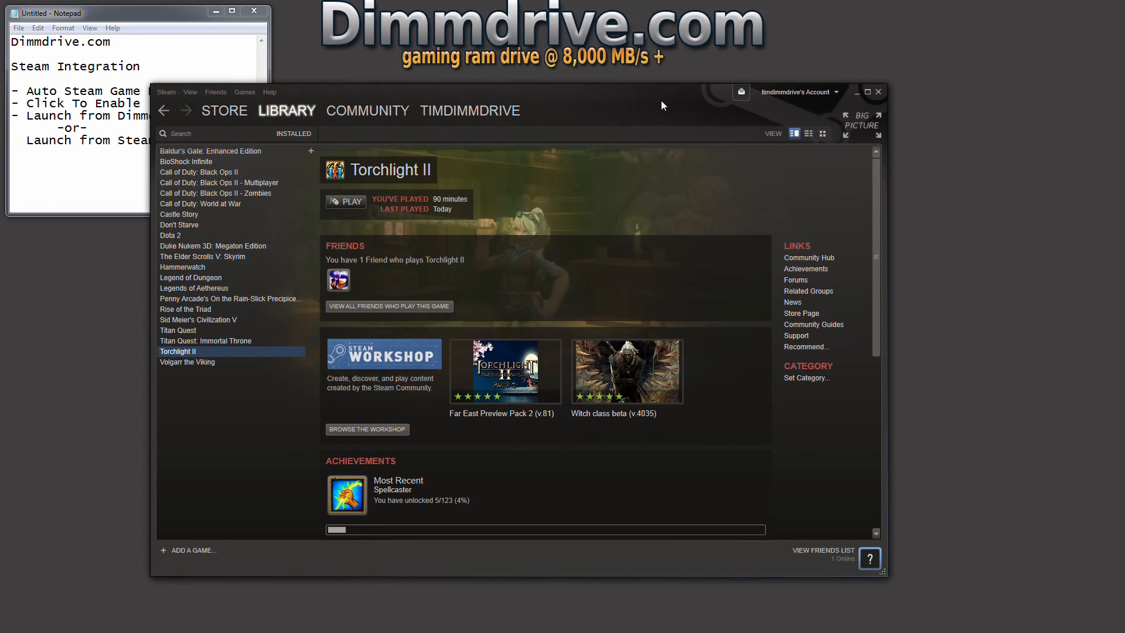
pyautogui.click(342, 202)
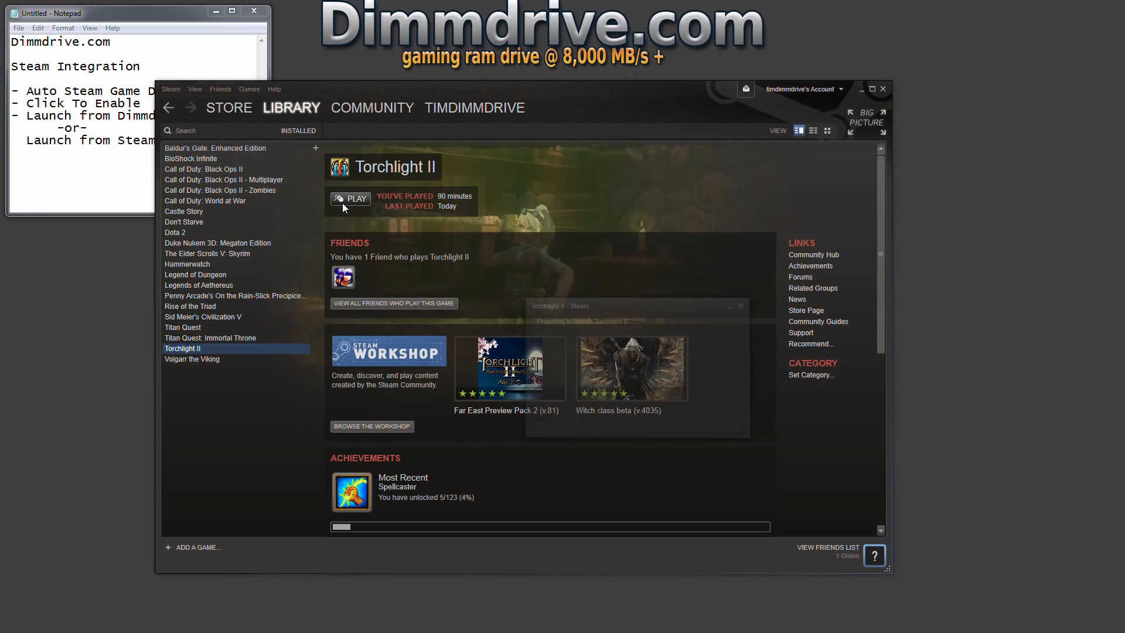
pyautogui.click(433, 324)
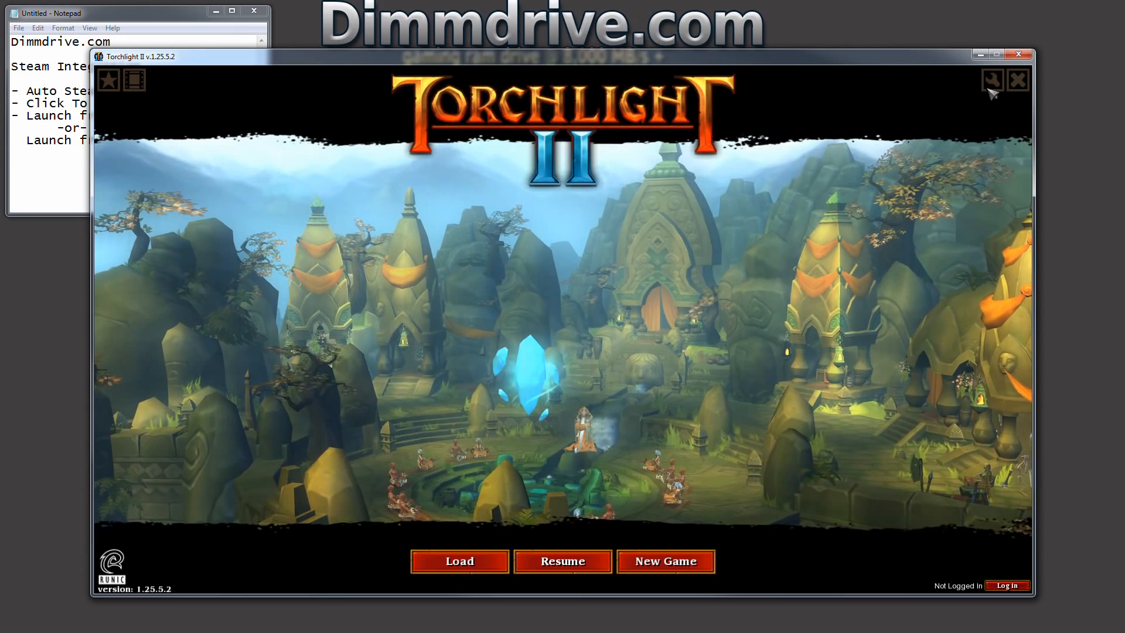
# - Check the display resolution in the Torchlight II settings and close the game
pyautogui.click(991, 79)
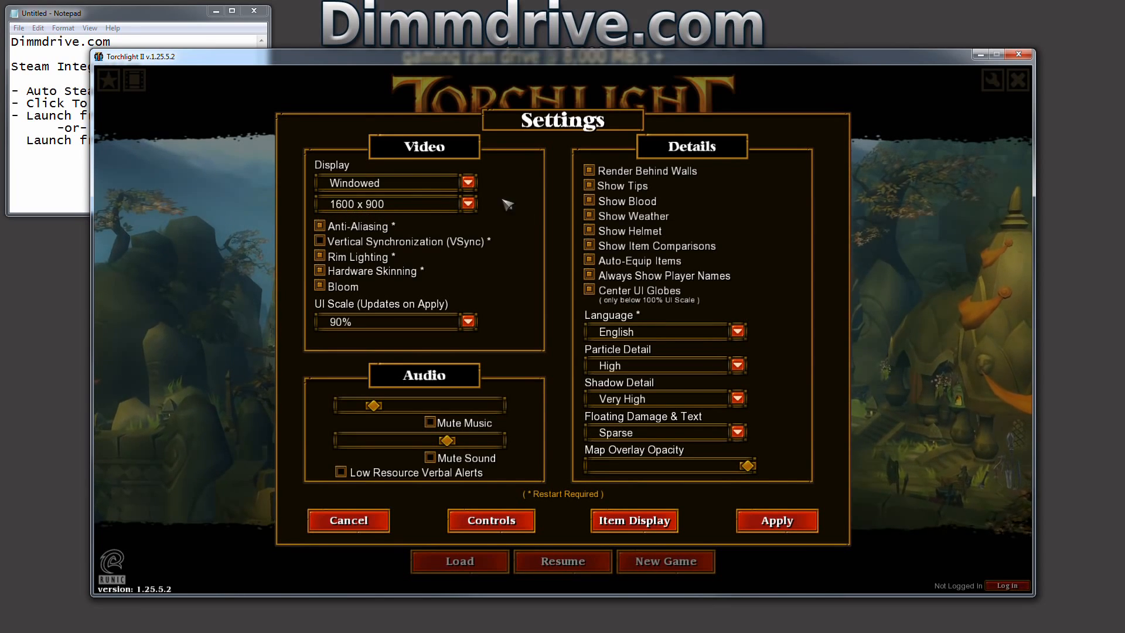
pyautogui.click(472, 207)
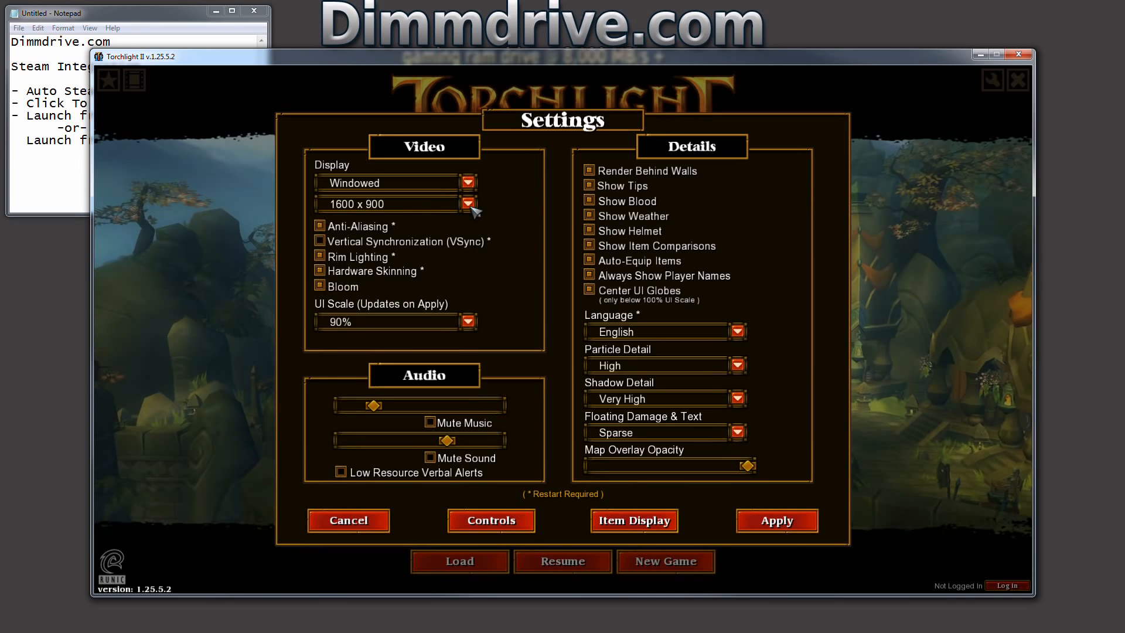
pyautogui.click(1019, 54)
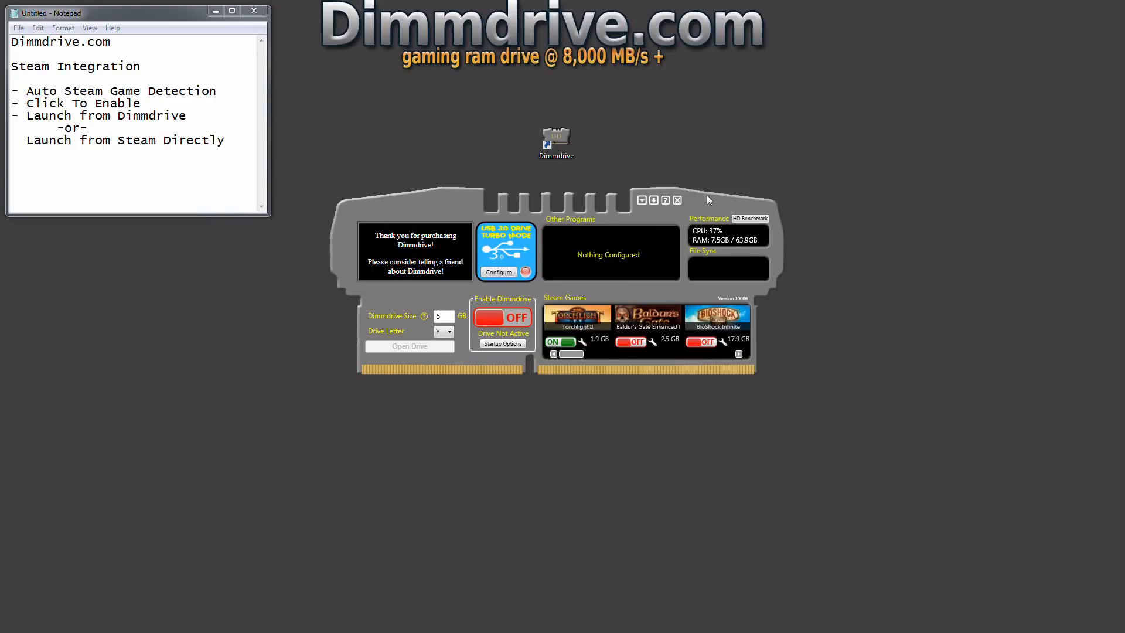
# - Reposition the Dimmdrive window on the desktop and disable Torchlight II in its Steam games
pyautogui.moveTo(707, 195); pyautogui.dragTo(713, 216)
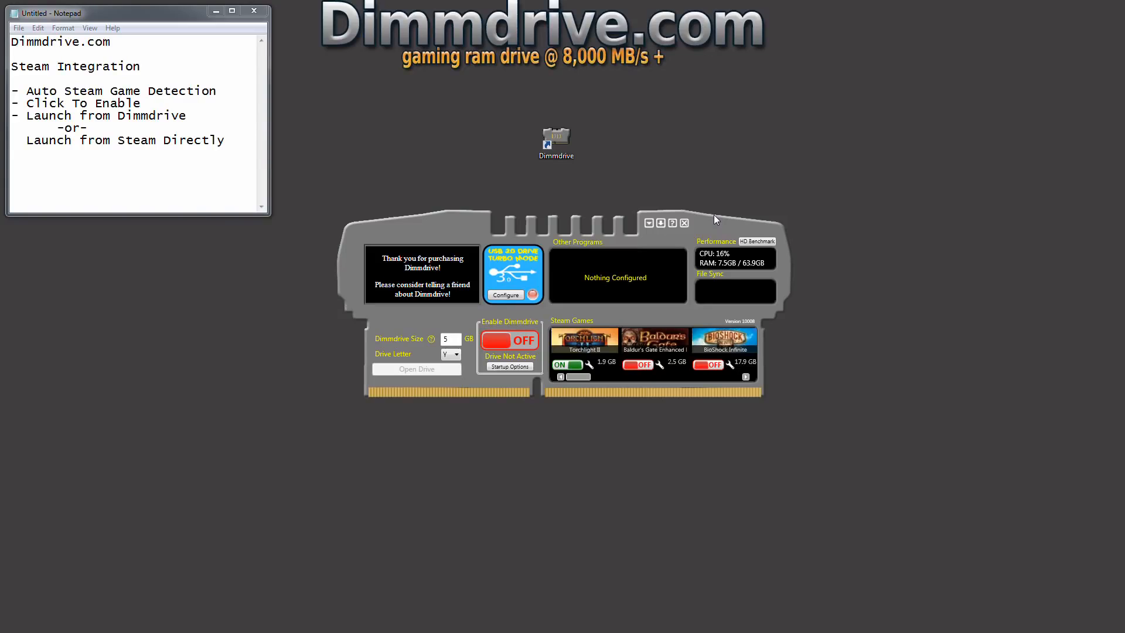
pyautogui.moveTo(717, 232); pyautogui.dragTo(712, 220)
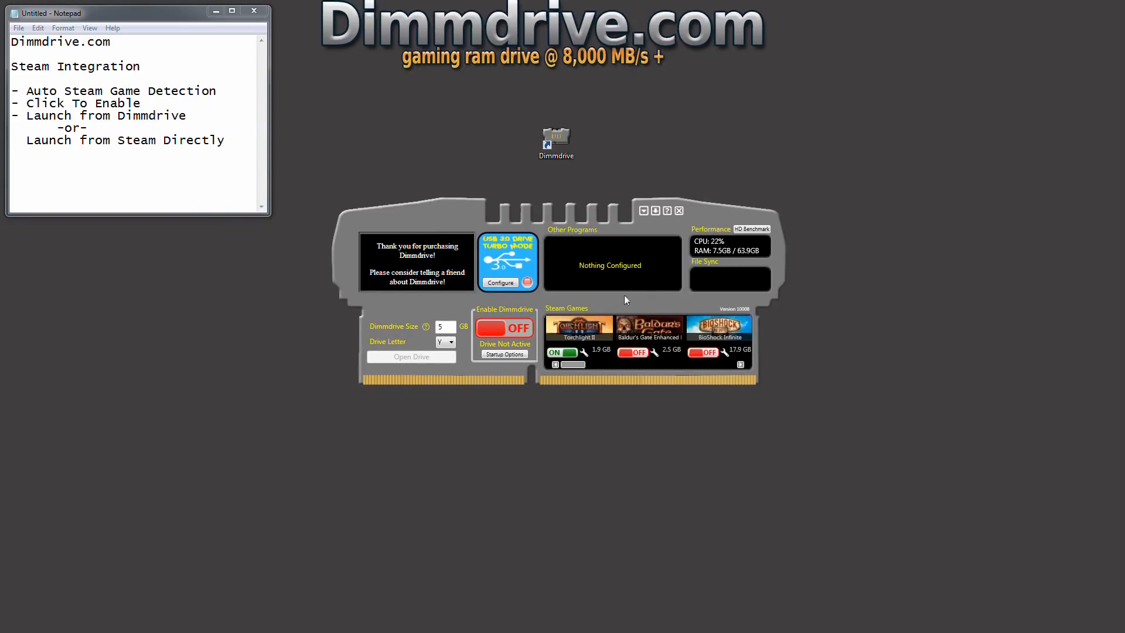
pyautogui.moveTo(935, 205); pyautogui.dragTo(908, 272)
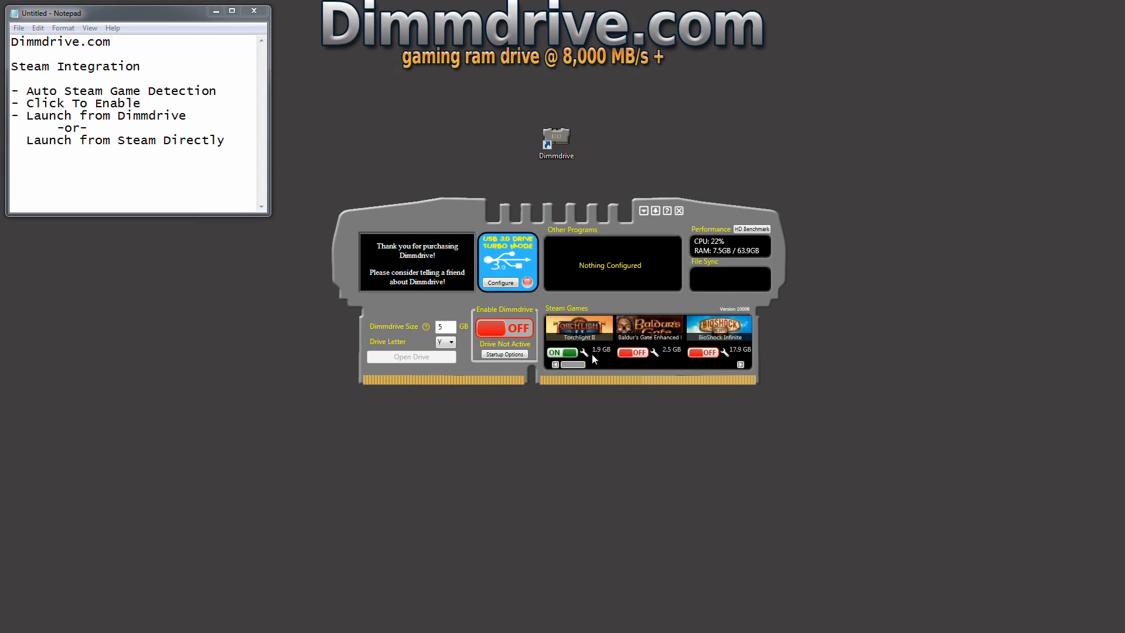
pyautogui.click(560, 353)
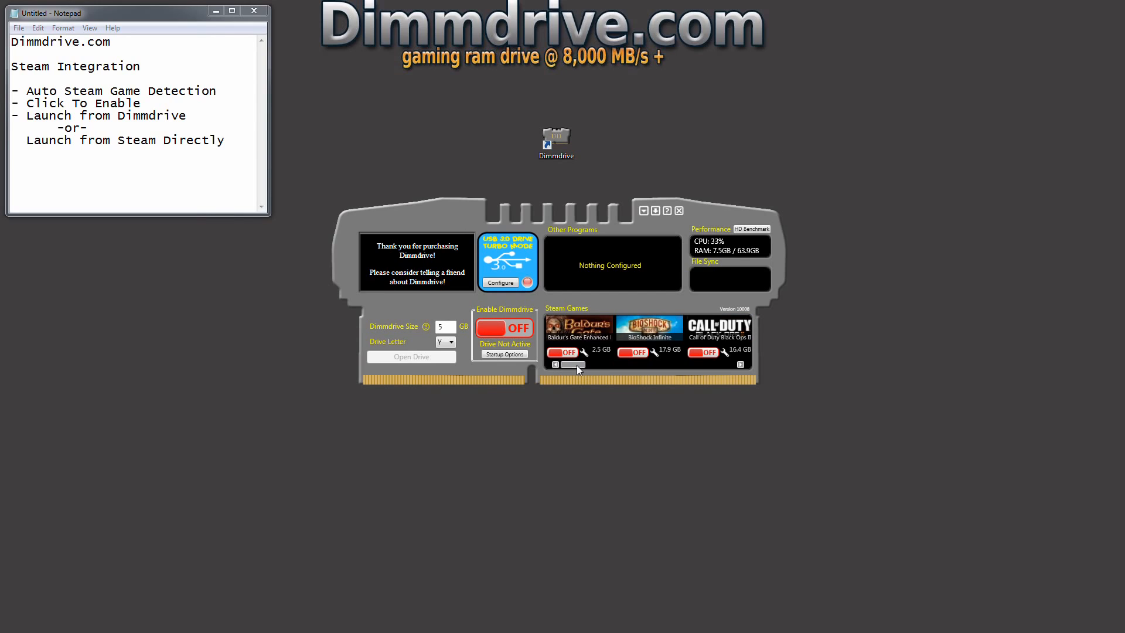
# - Browse the Steam games as far as Skyrim and set the Dimmdrive size to 6 GB
pyautogui.moveTo(577, 364); pyautogui.dragTo(697, 376)
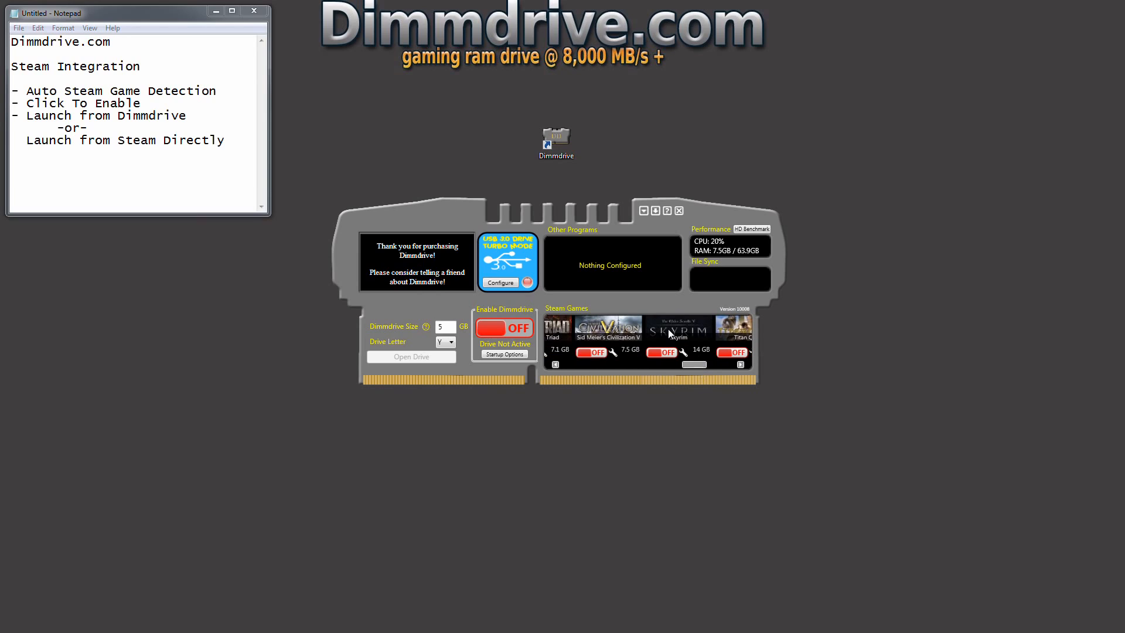
pyautogui.doubleClick(450, 329)
pyautogui.write('6')
# - Enable Skyrim for Dimmdrive and choose TESV.exe as its associated executable
pyautogui.moveTo(694, 367); pyautogui.dragTo(699, 367)
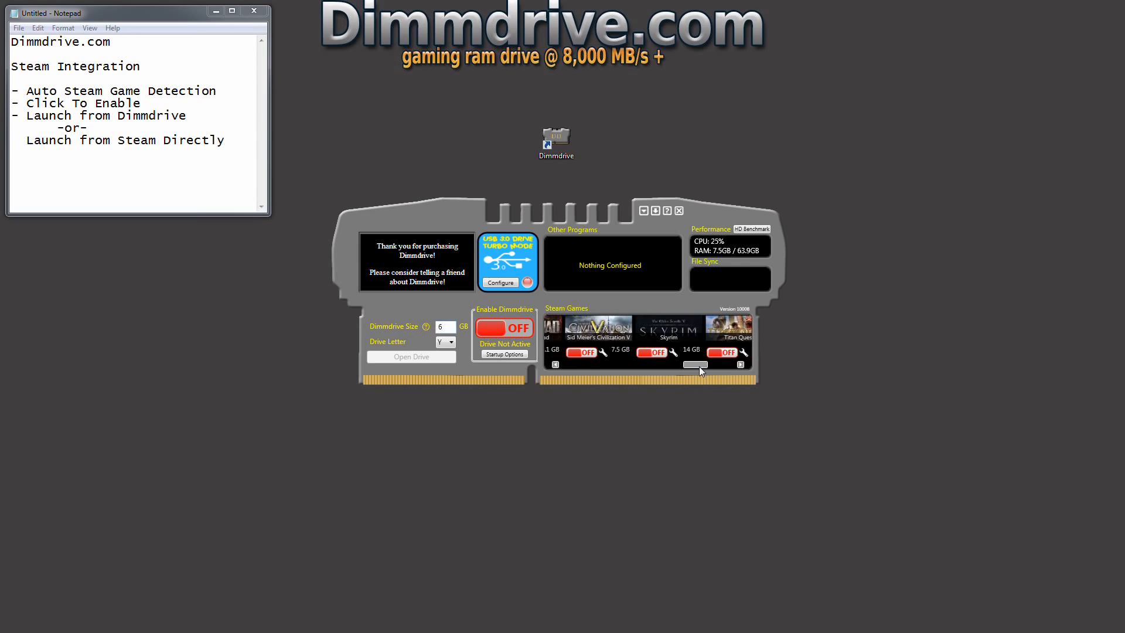
pyautogui.click(651, 353)
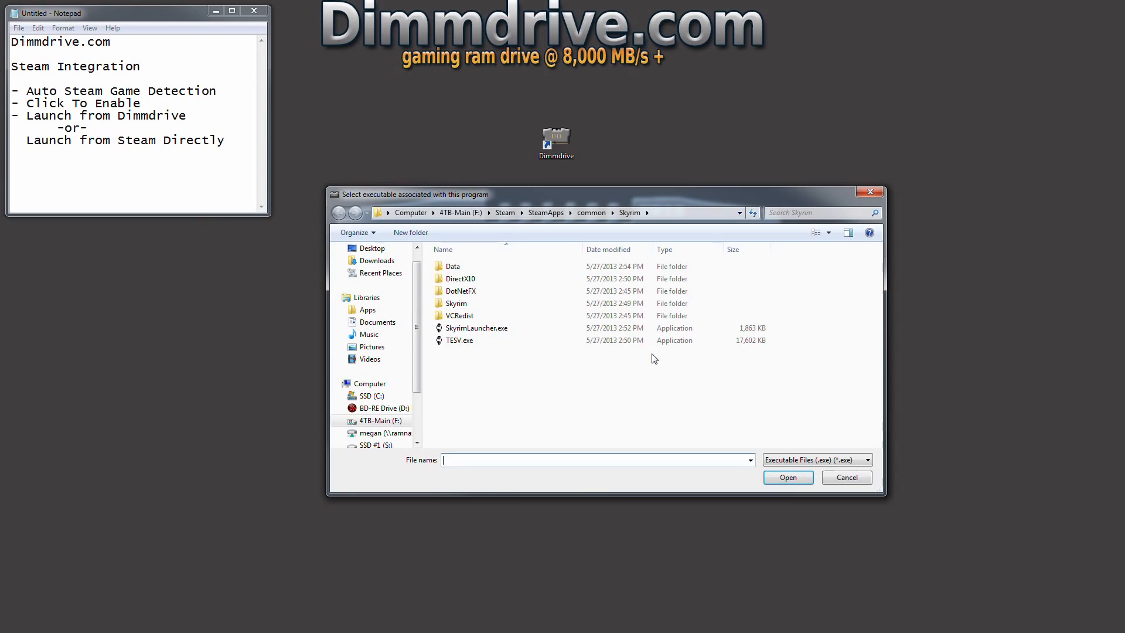
pyautogui.doubleClick(460, 341)
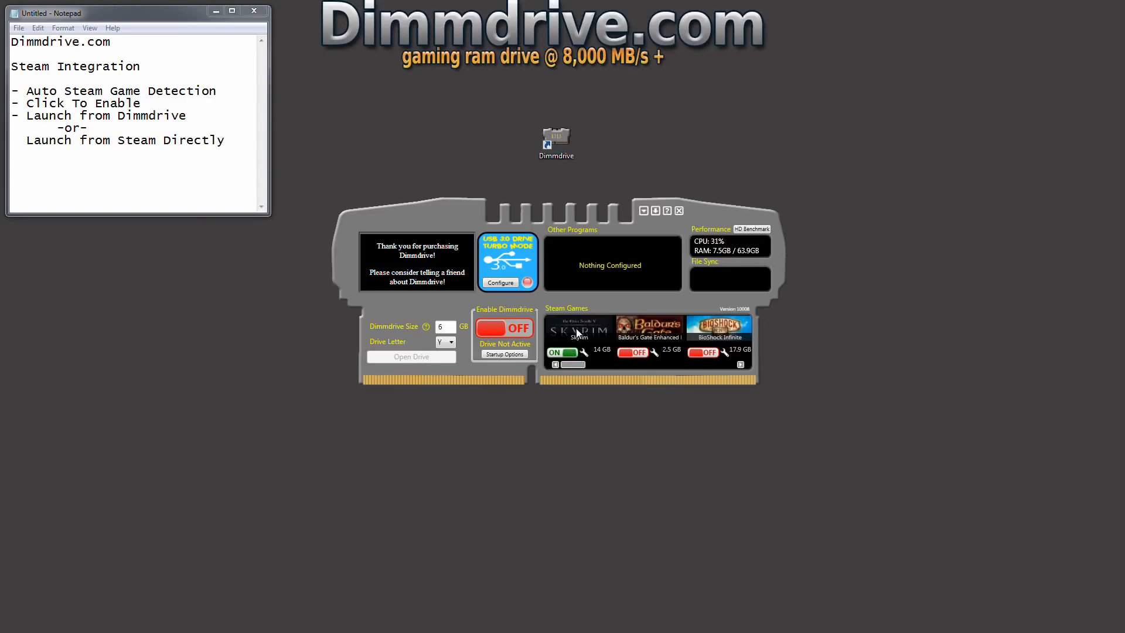
# - Try to turn on the 6 GB Dimmdrive with the entire Skyrim game enabled
pyautogui.moveTo(442, 210); pyautogui.dragTo(445, 241)
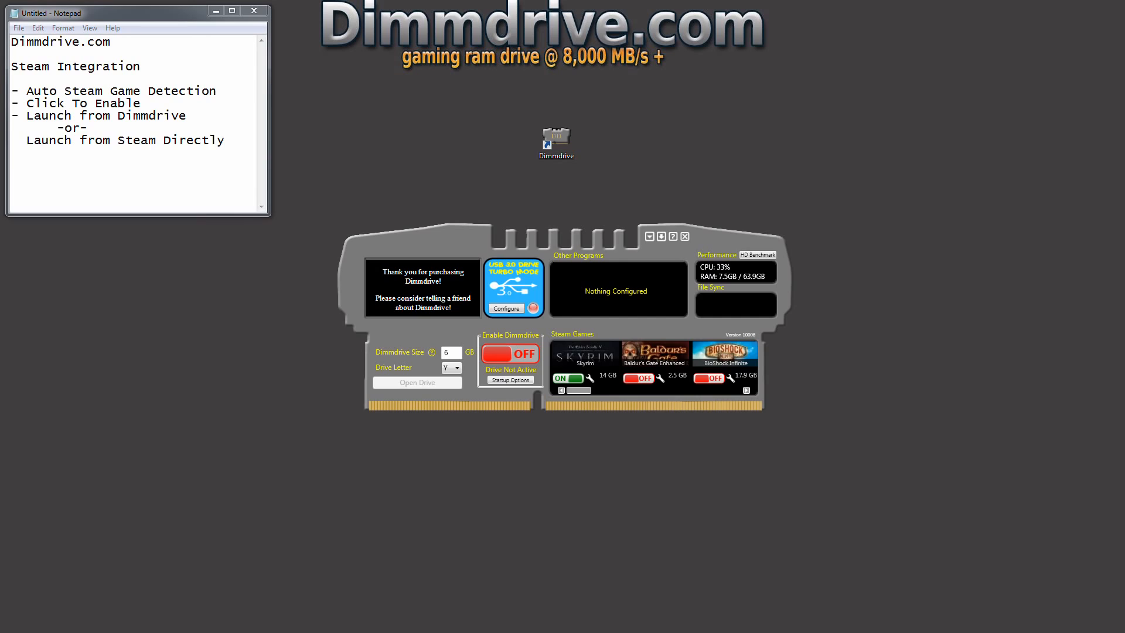
pyautogui.moveTo(594, 126); pyautogui.dragTo(703, 117)
pyautogui.click(512, 357)
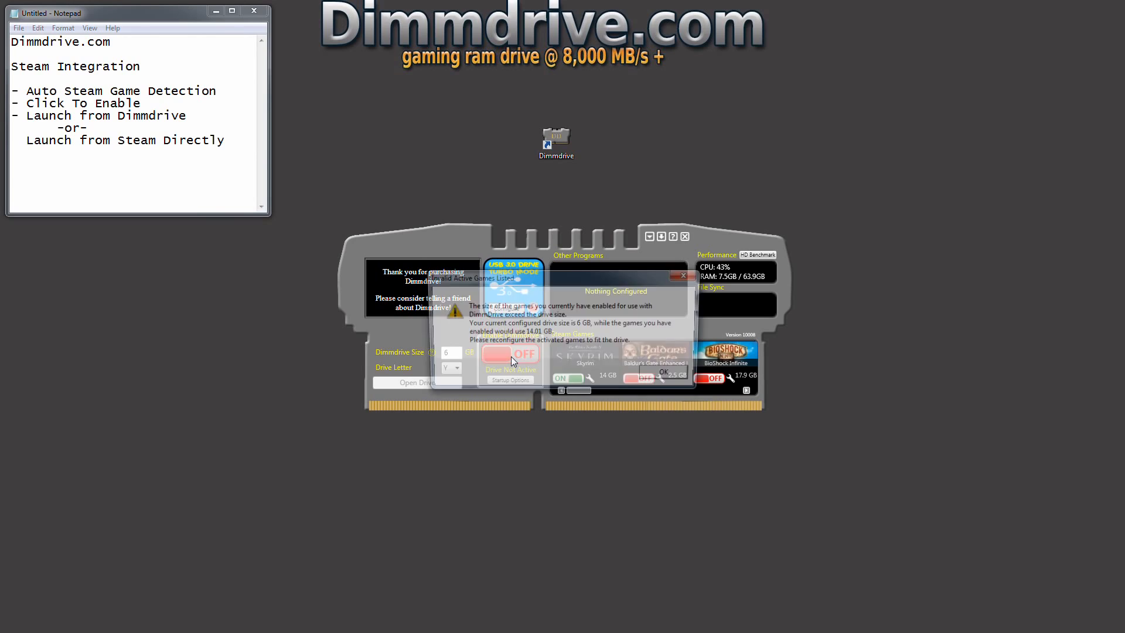
pyautogui.click(663, 378)
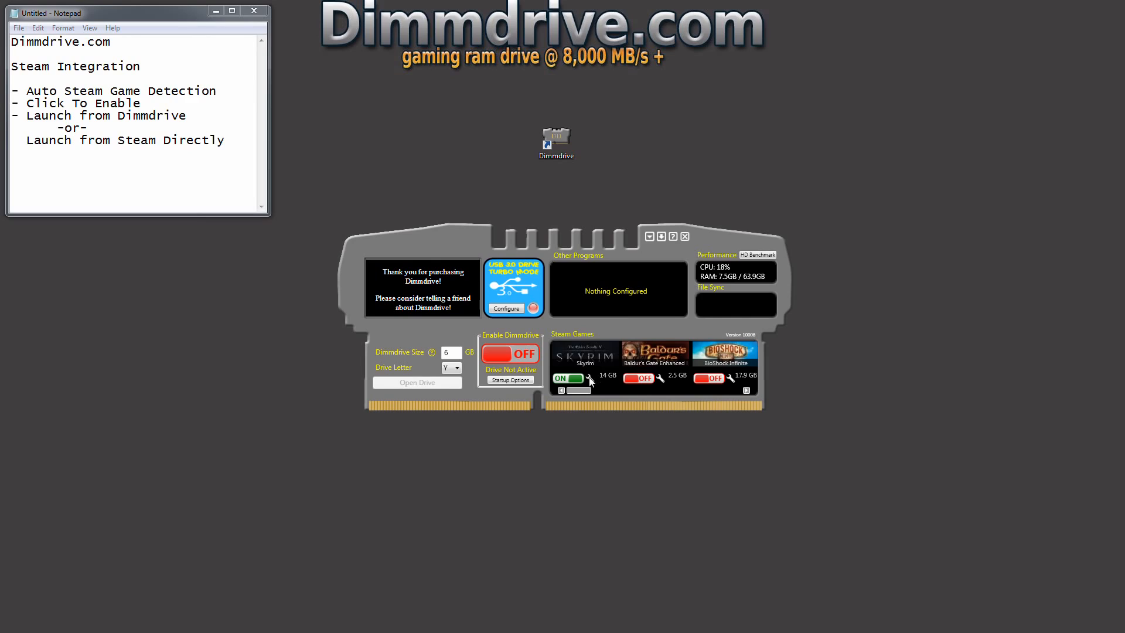
# - Set Skyrim to load only selected files onto the Dimmdrive and open its file selection
pyautogui.click(590, 379)
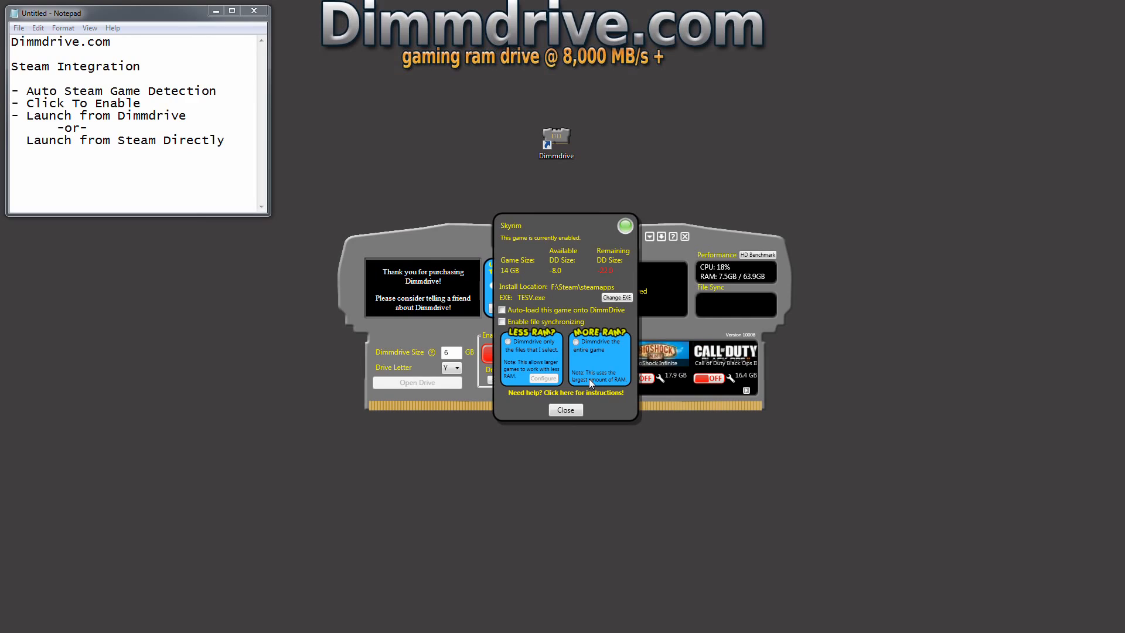
pyautogui.click(508, 341)
pyautogui.click(545, 378)
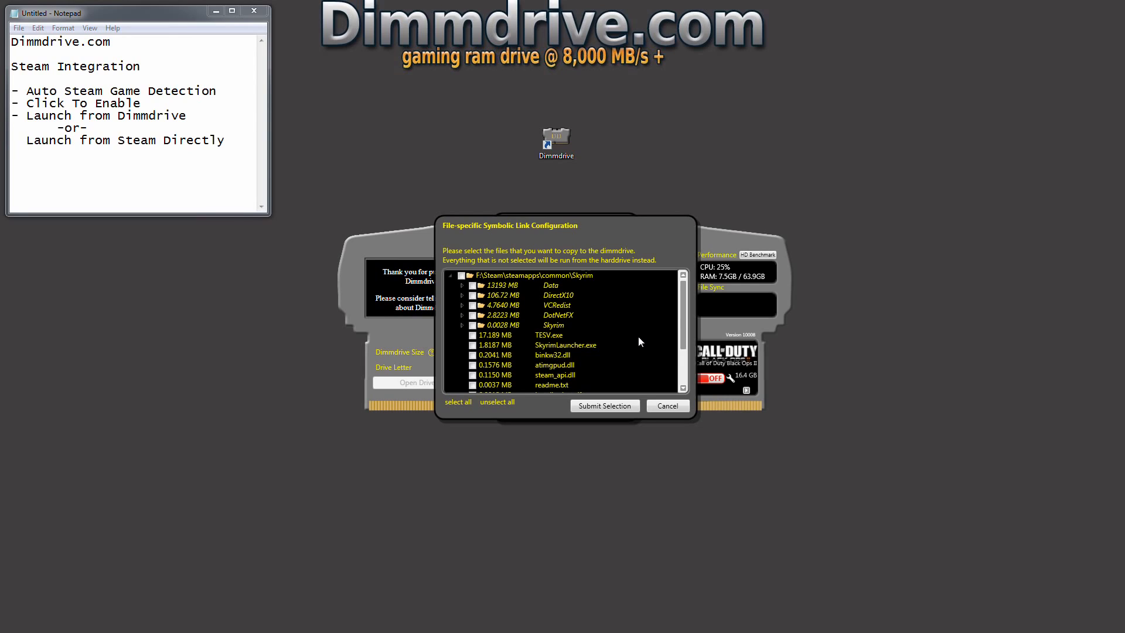
# - Select HighResTexturePack02.bsa, HighResTexturePack01.bsa and Dawnguard.bsa in Skyrim's Data folder and submit the selection
pyautogui.moveTo(682, 303)
pyautogui.mouseDown()
pyautogui.moveTo(679, 324)
pyautogui.moveTo(680, 298)
pyautogui.mouseUp()
pyautogui.click(462, 285)
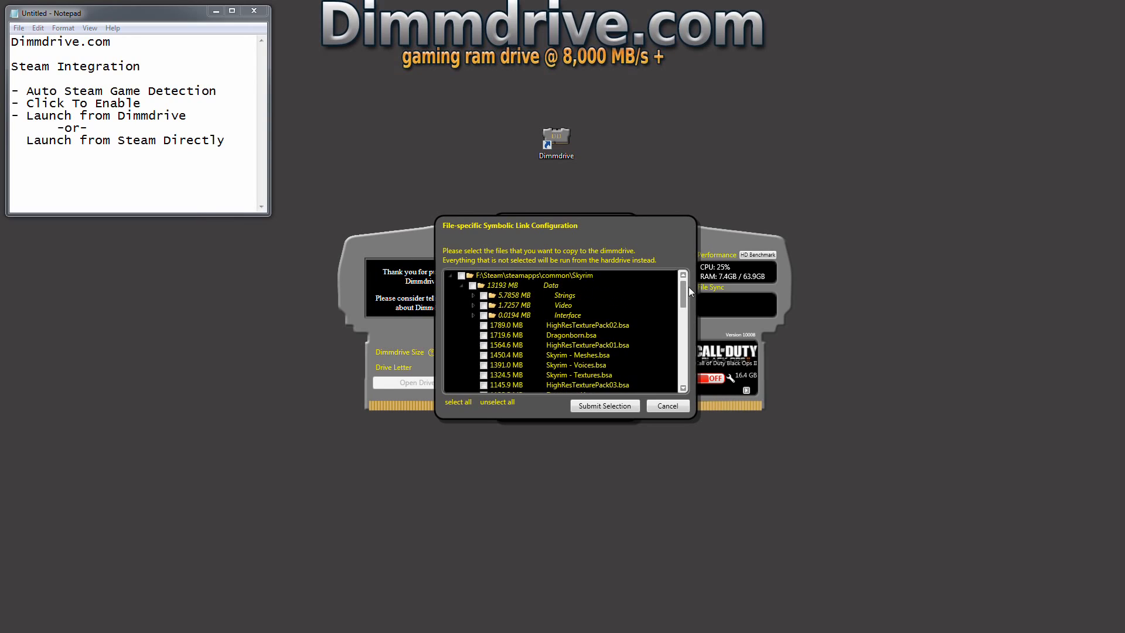
pyautogui.moveTo(690, 291); pyautogui.dragTo(690, 297)
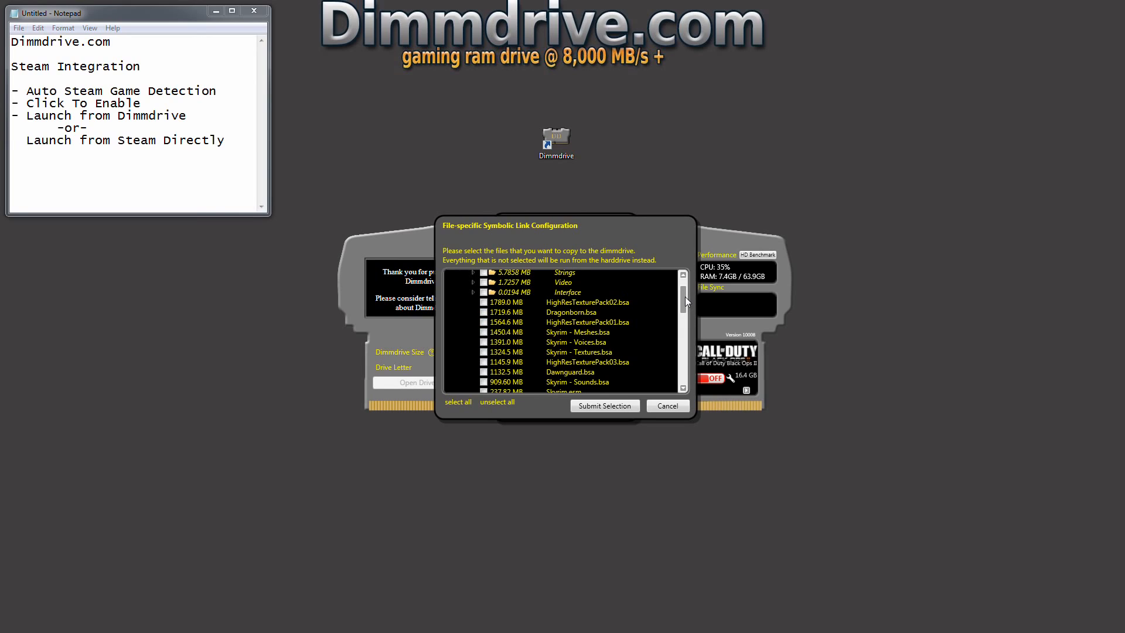
pyautogui.moveTo(685, 297); pyautogui.dragTo(685, 297)
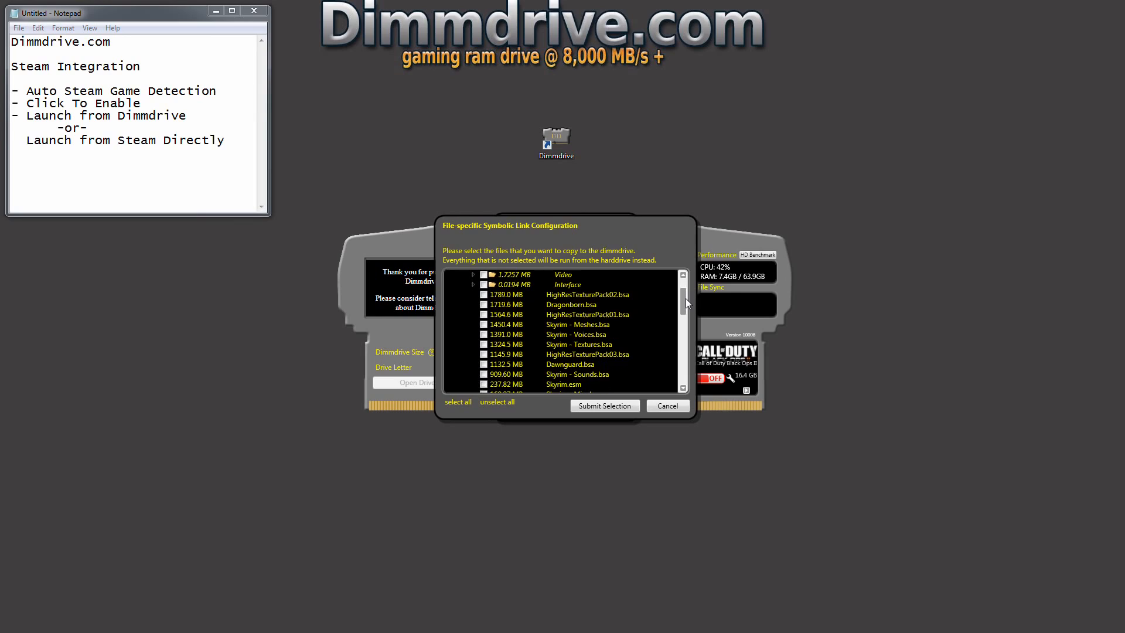
pyautogui.click(484, 295)
pyautogui.click(484, 315)
pyautogui.click(484, 364)
pyautogui.click(609, 407)
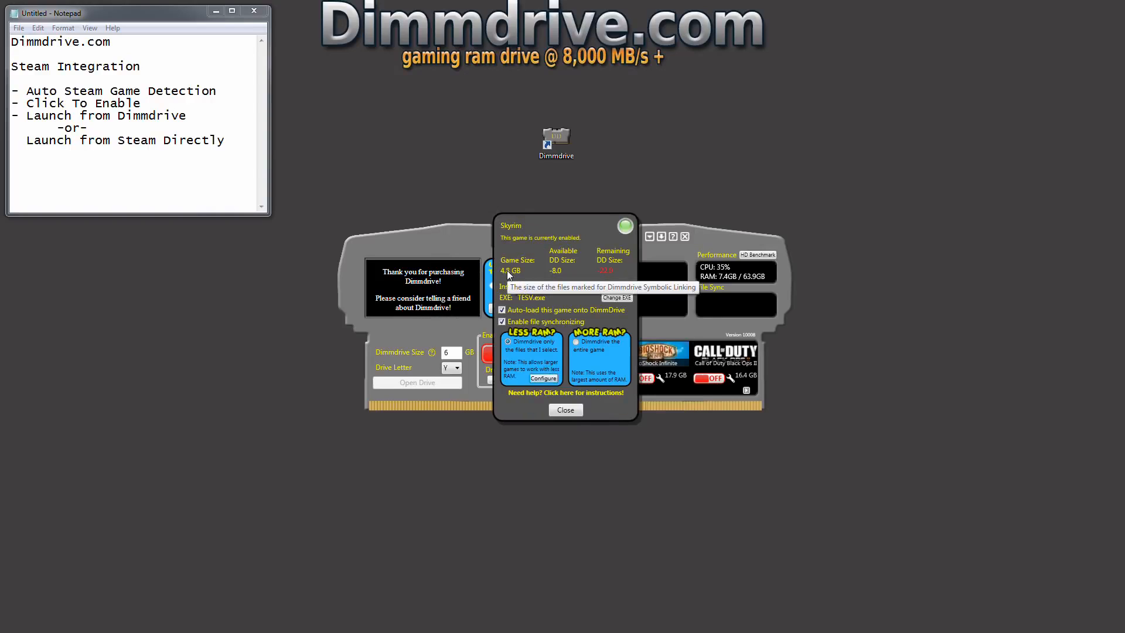
# - Close the Skyrim game options and turn on Dimmdrive to copy the selected files
pyautogui.click(565, 410)
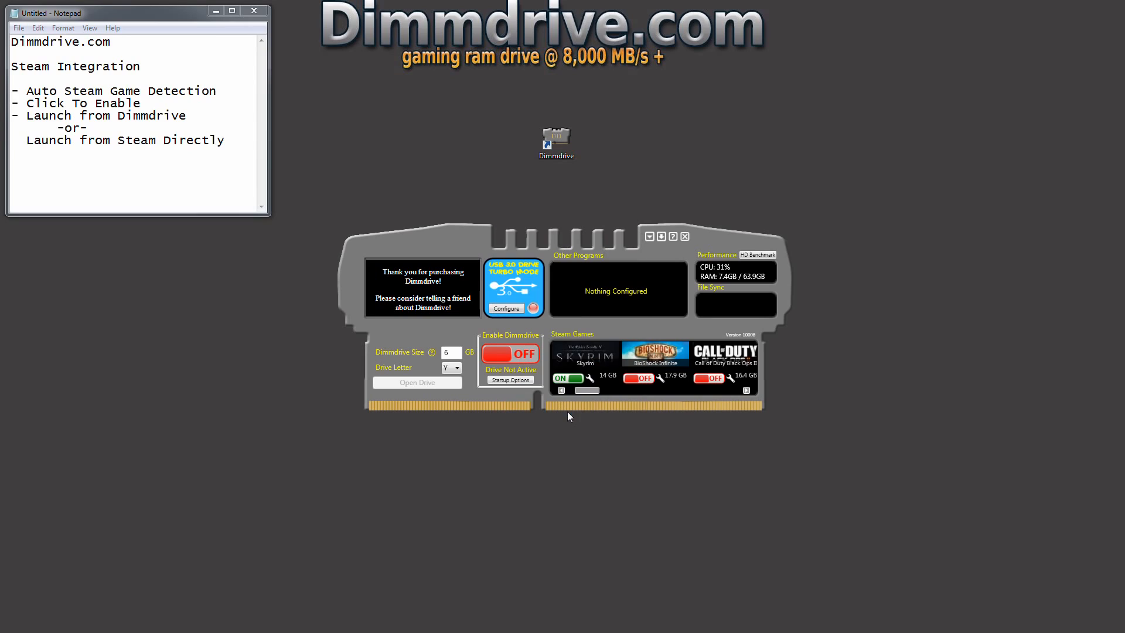
pyautogui.scroll(1, 581, 390)
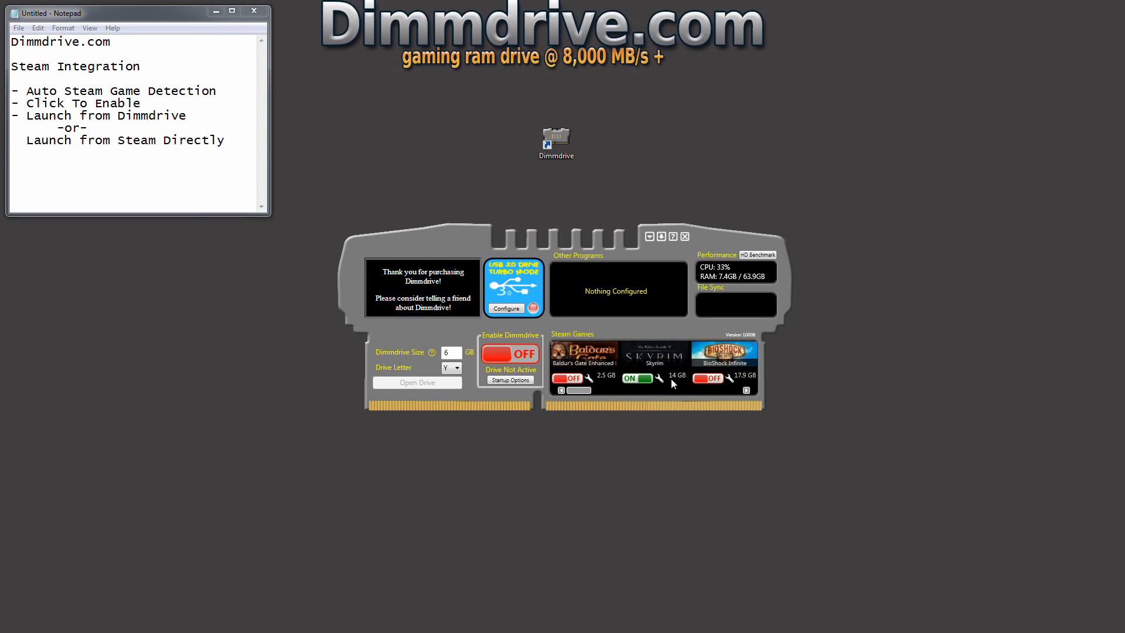
pyautogui.click(519, 353)
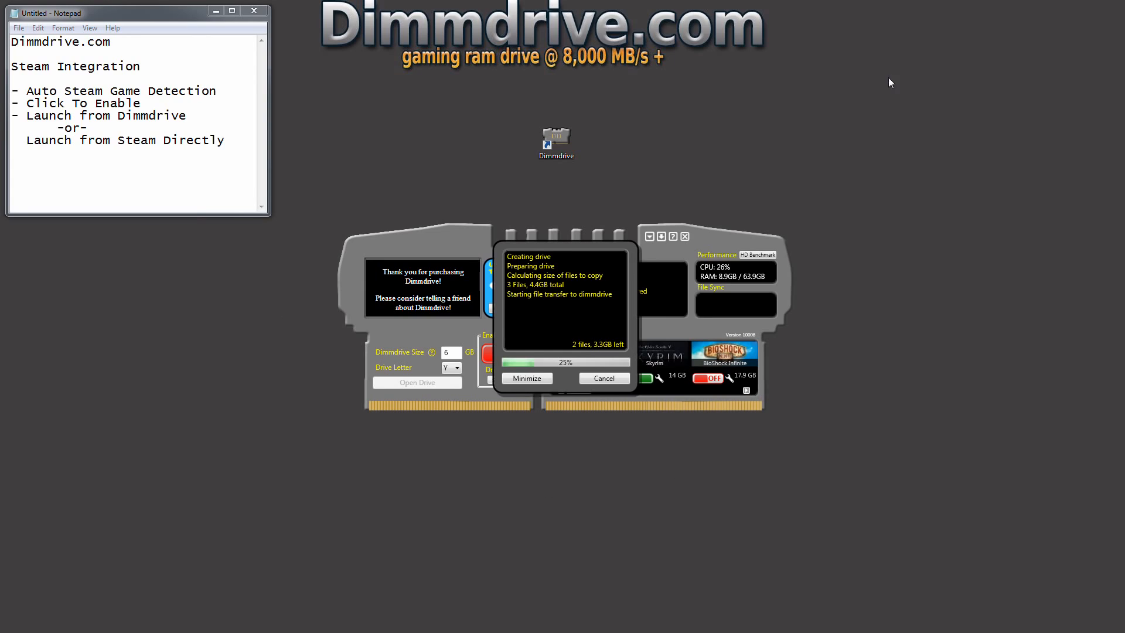
pyautogui.moveTo(885, 81); pyautogui.dragTo(755, 146)
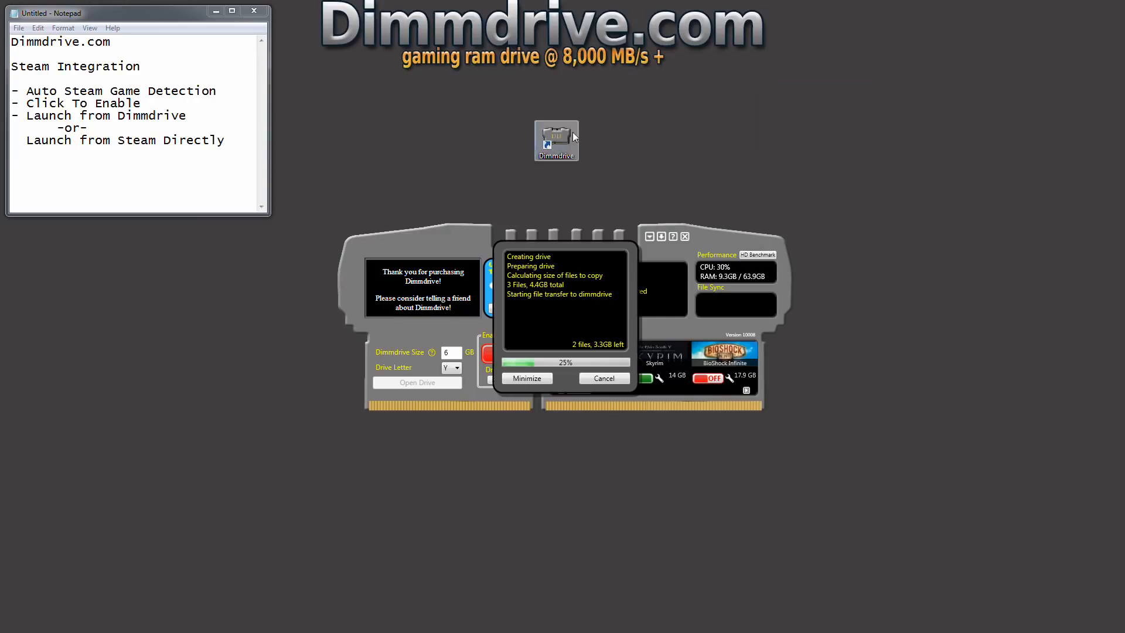
pyautogui.moveTo(572, 132); pyautogui.dragTo(386, 136)
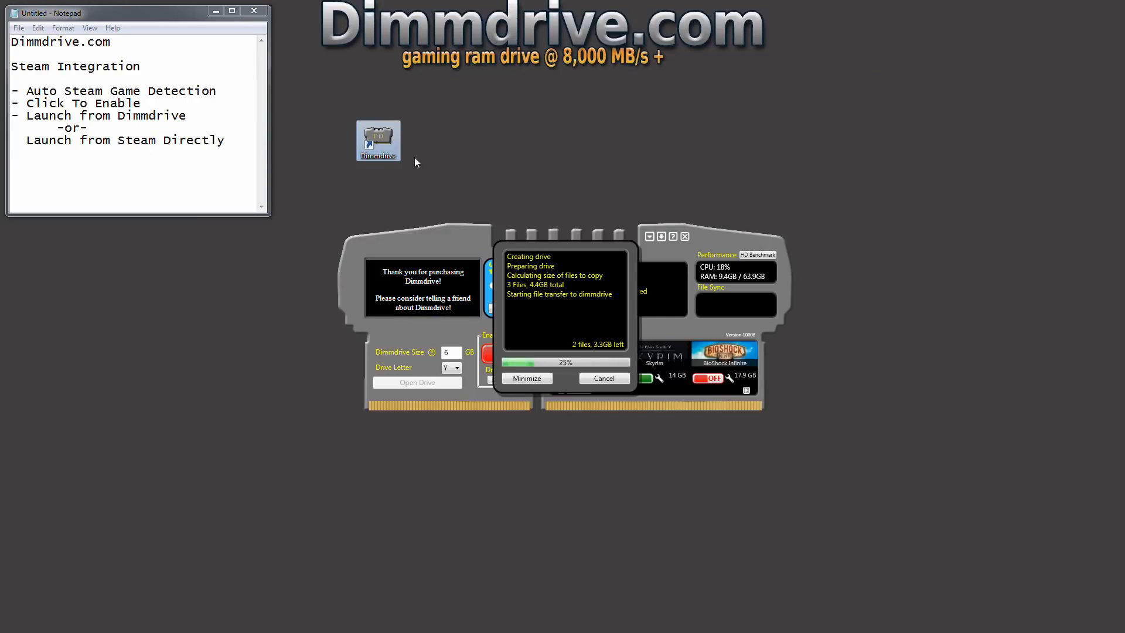
pyautogui.moveTo(627, 142); pyautogui.dragTo(750, 148)
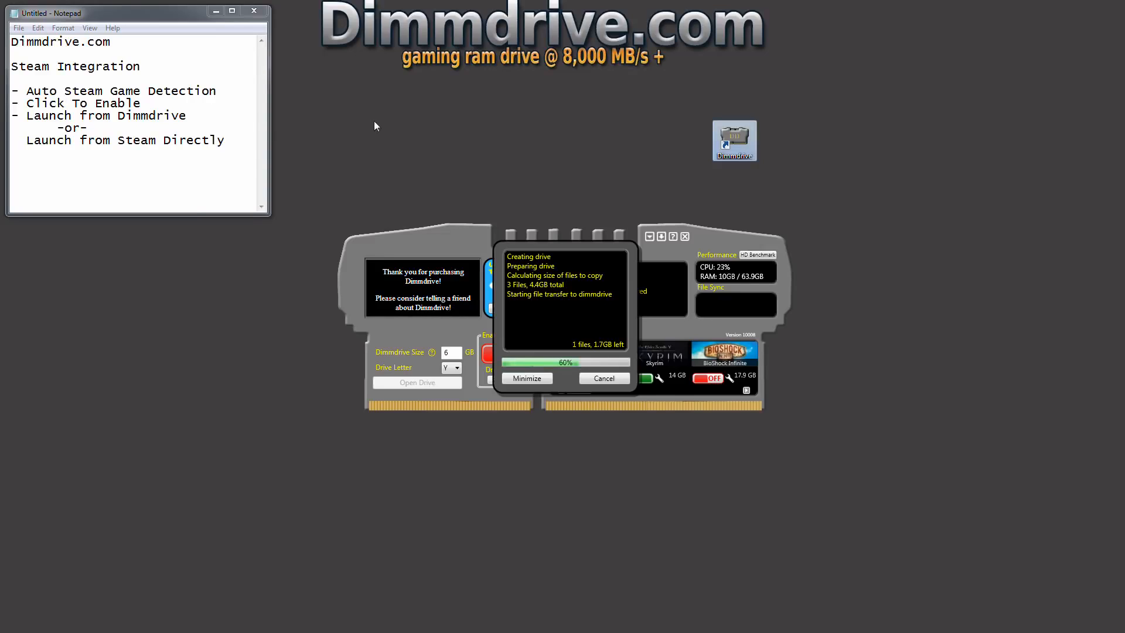
pyautogui.moveTo(373, 121); pyautogui.dragTo(445, 173)
pyautogui.moveTo(735, 141); pyautogui.dragTo(410, 149)
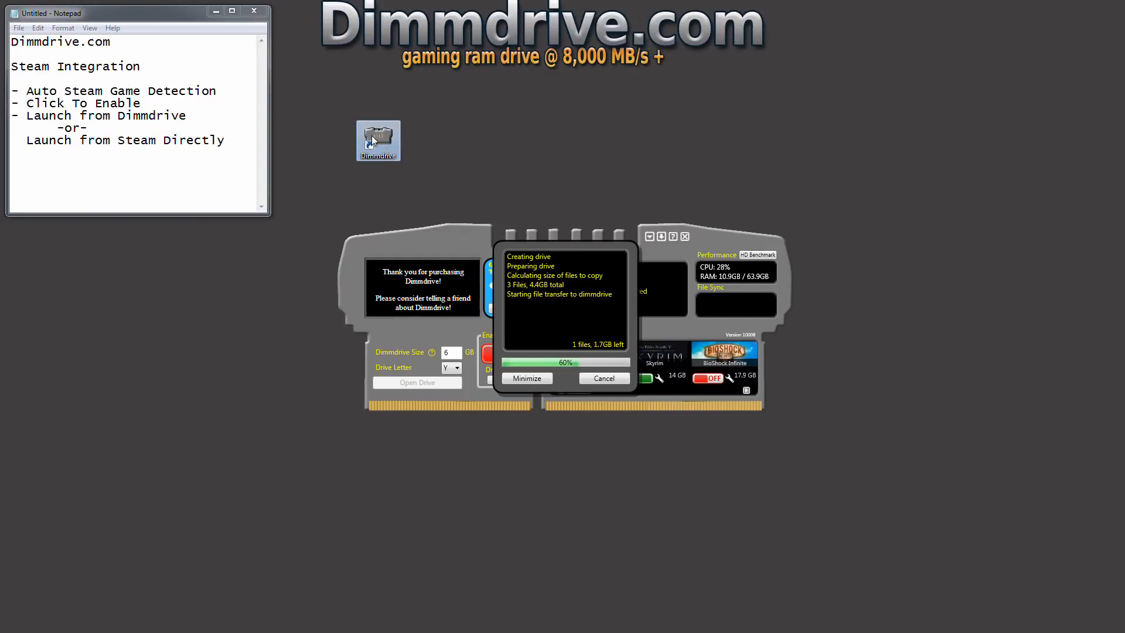
pyautogui.moveTo(661, 141); pyautogui.dragTo(746, 143)
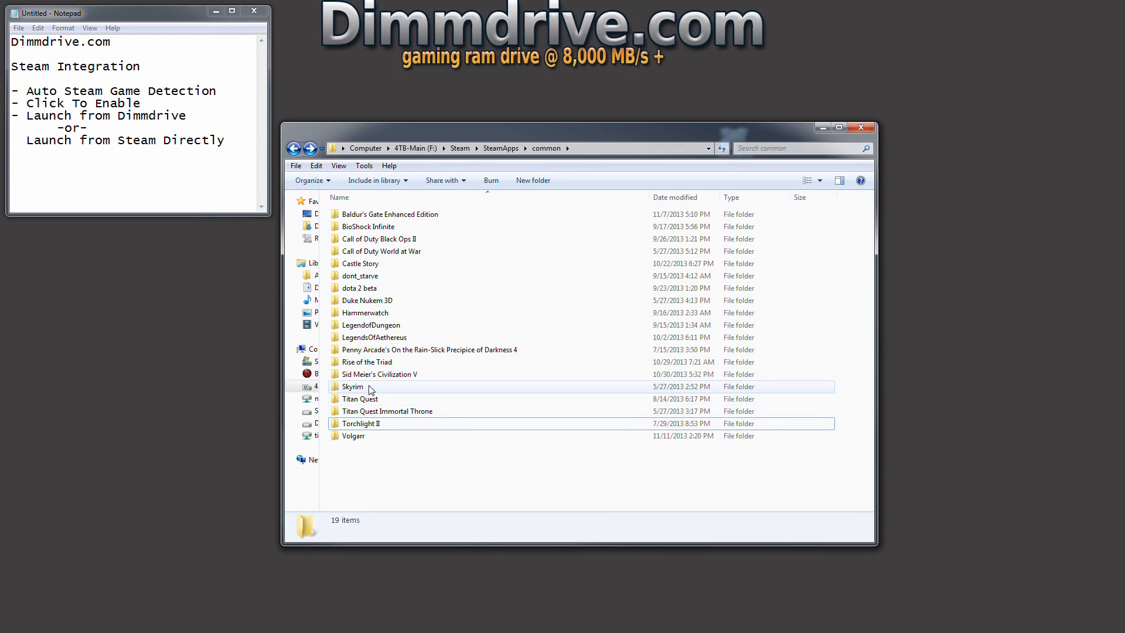
# - In Windows Explorer, open Skyrim's Data folder under Steam's common folder and inspect the link target of Dawnguard.bsa
pyautogui.doubleClick(370, 388)
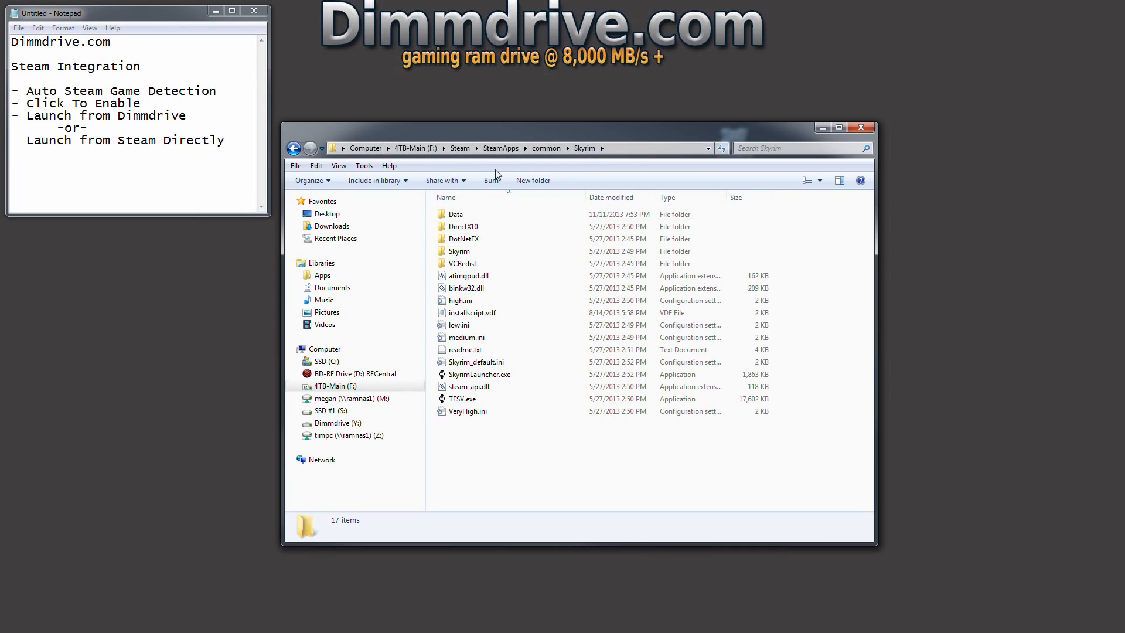
pyautogui.doubleClick(451, 215)
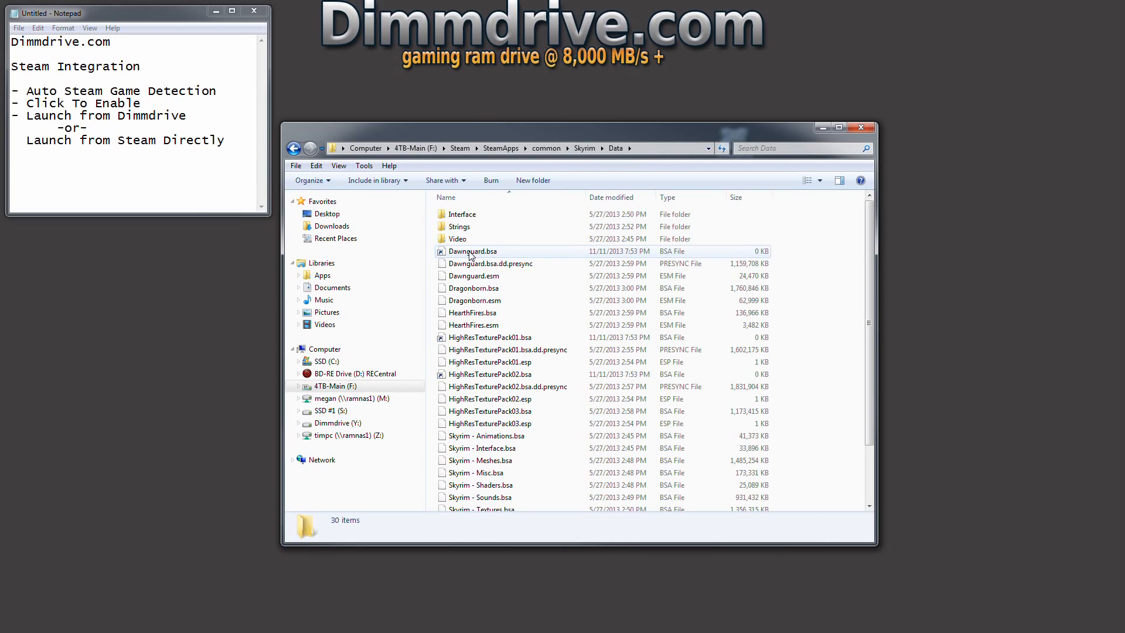
pyautogui.rightClick(470, 254)
pyautogui.click(515, 479)
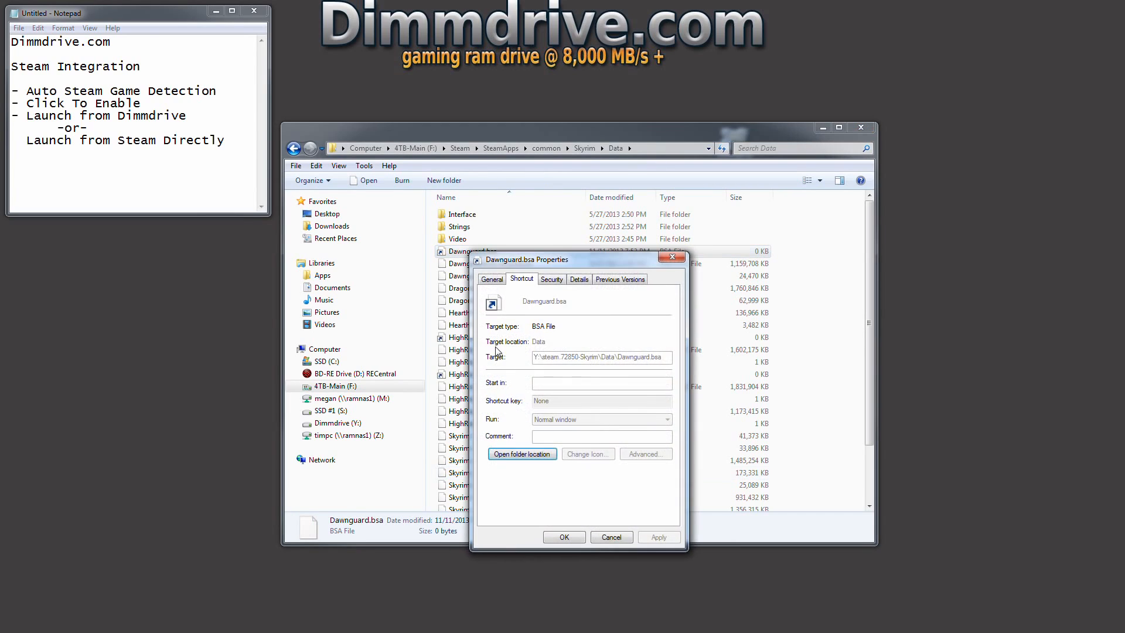
pyautogui.moveTo(531, 262); pyautogui.dragTo(480, 270)
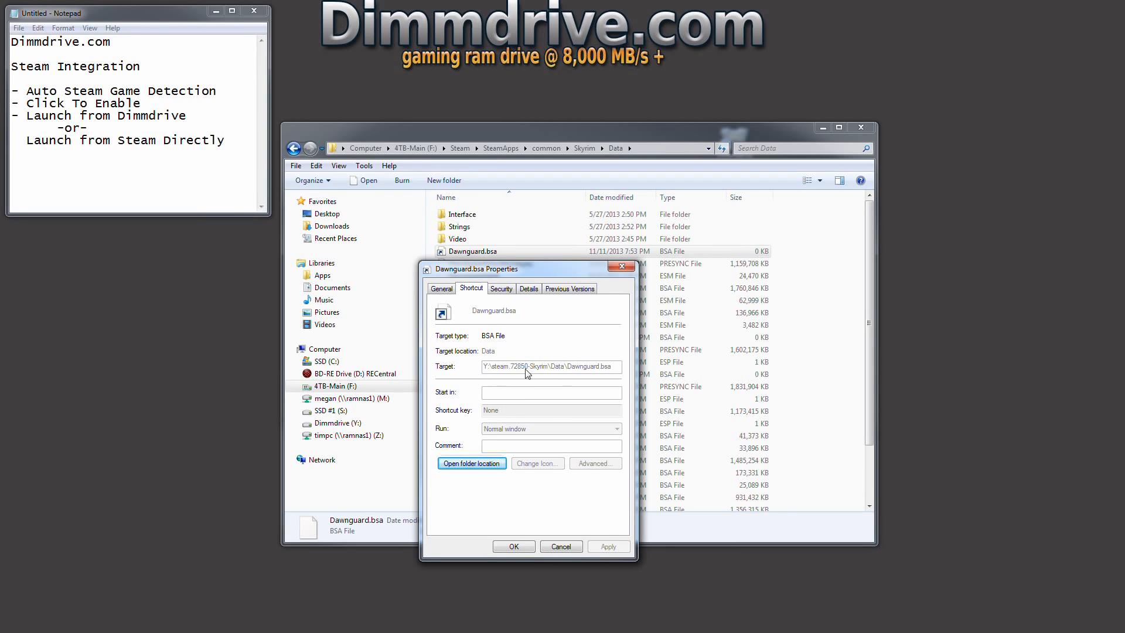
pyautogui.click(560, 546)
# - Open Skyrim's Data folder on the Dimmdrive (Y:) and select all the files in it to check them
pyautogui.moveTo(711, 132); pyautogui.dragTo(699, 302)
pyautogui.click(700, 303)
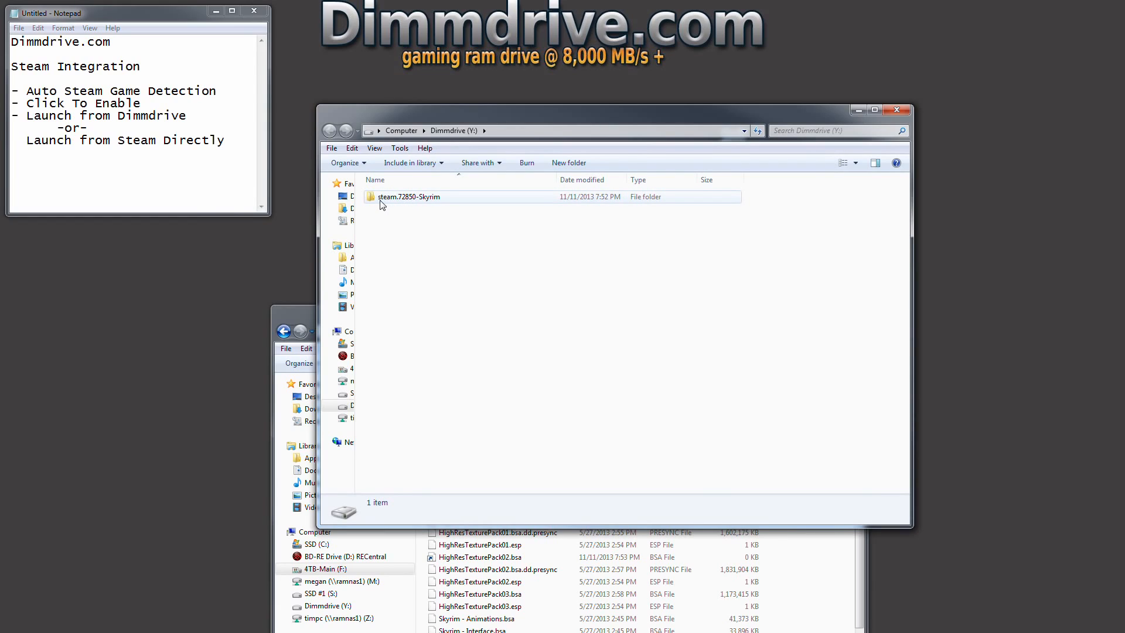
pyautogui.doubleClick(429, 200)
pyautogui.doubleClick(430, 199)
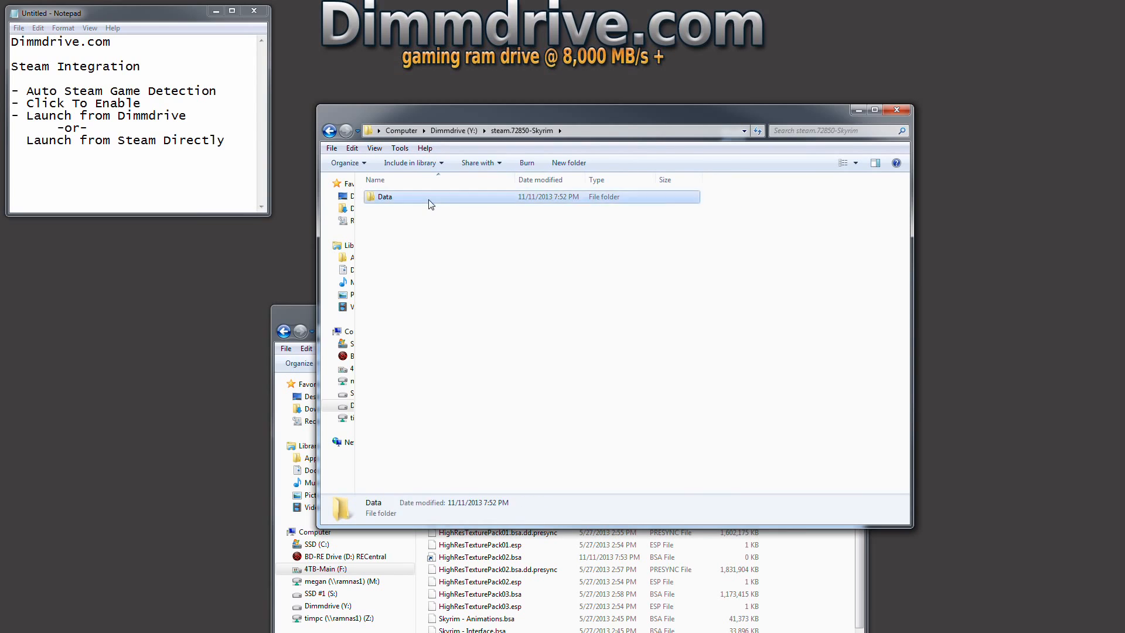
pyautogui.moveTo(501, 293); pyautogui.dragTo(366, 183)
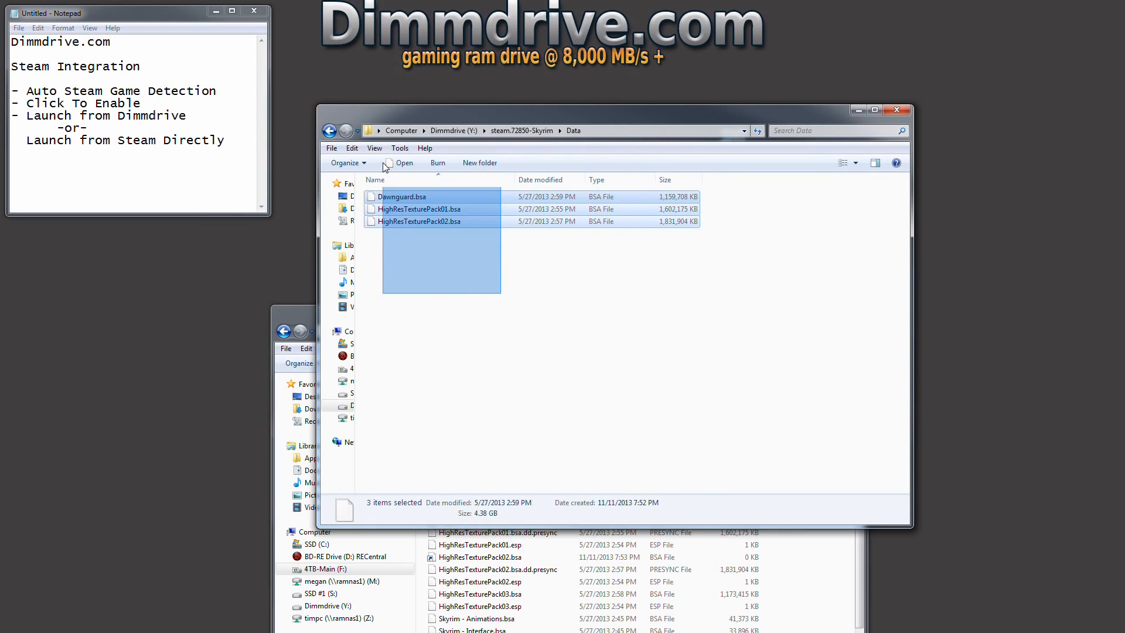
# - Move the Dimmdrive (Y:) Data folder window clear of the Dimmdrive panel and deselect the three files in it
pyautogui.moveTo(439, 111); pyautogui.dragTo(627, 95)
pyautogui.moveTo(463, 232); pyautogui.dragTo(157, 292)
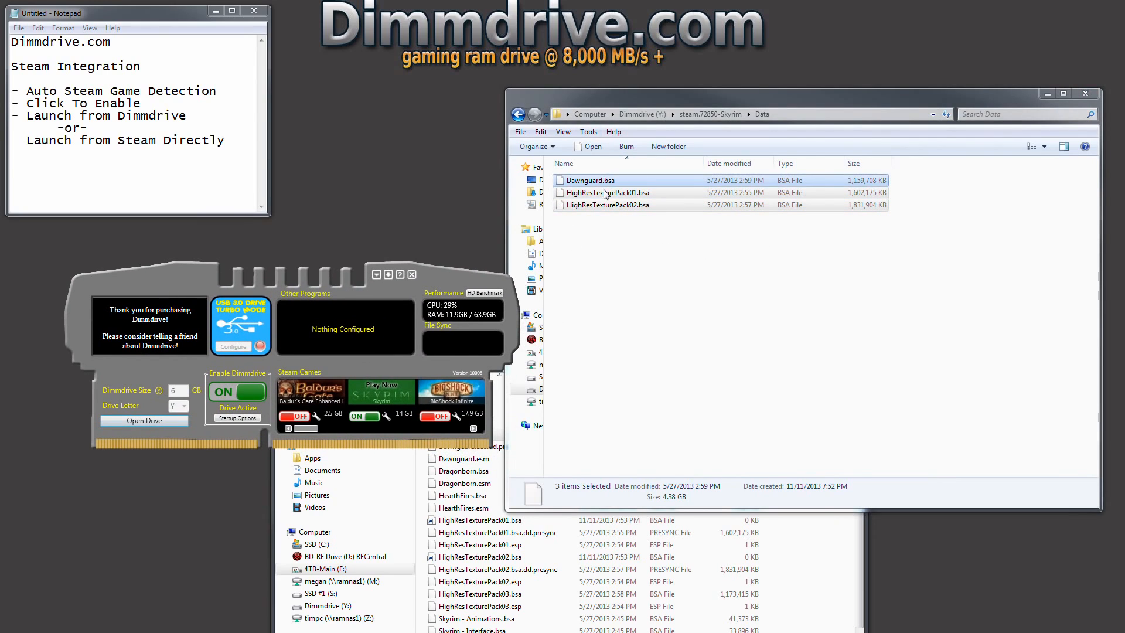
pyautogui.click(632, 241)
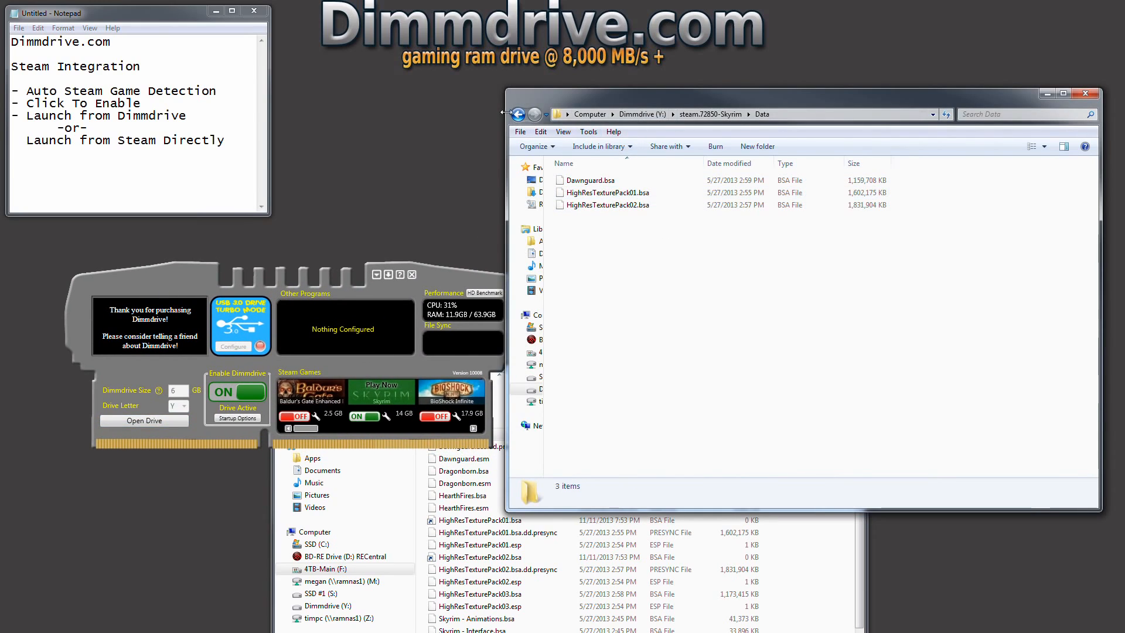
pyautogui.moveTo(517, 97); pyautogui.dragTo(575, 96)
pyautogui.moveTo(715, 290); pyautogui.dragTo(755, 323)
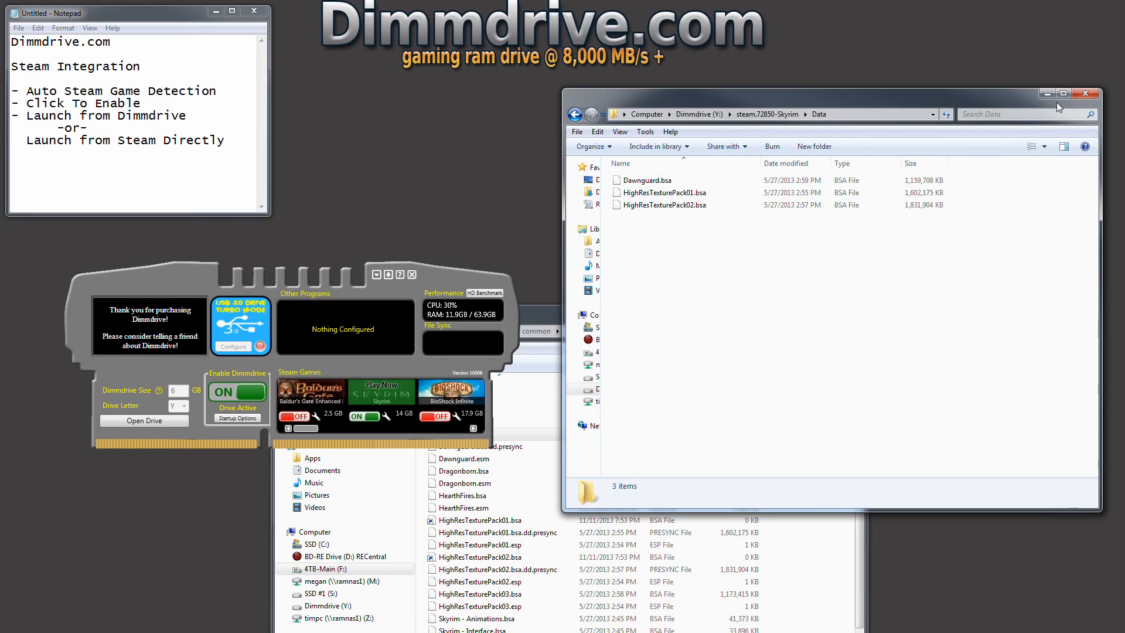
# - Close the Dimmdrive (Y:) Data folder window and minimize Skyrim's Data folder window on 4TB-Main (F:)
pyautogui.click(1084, 93)
pyautogui.click(719, 310)
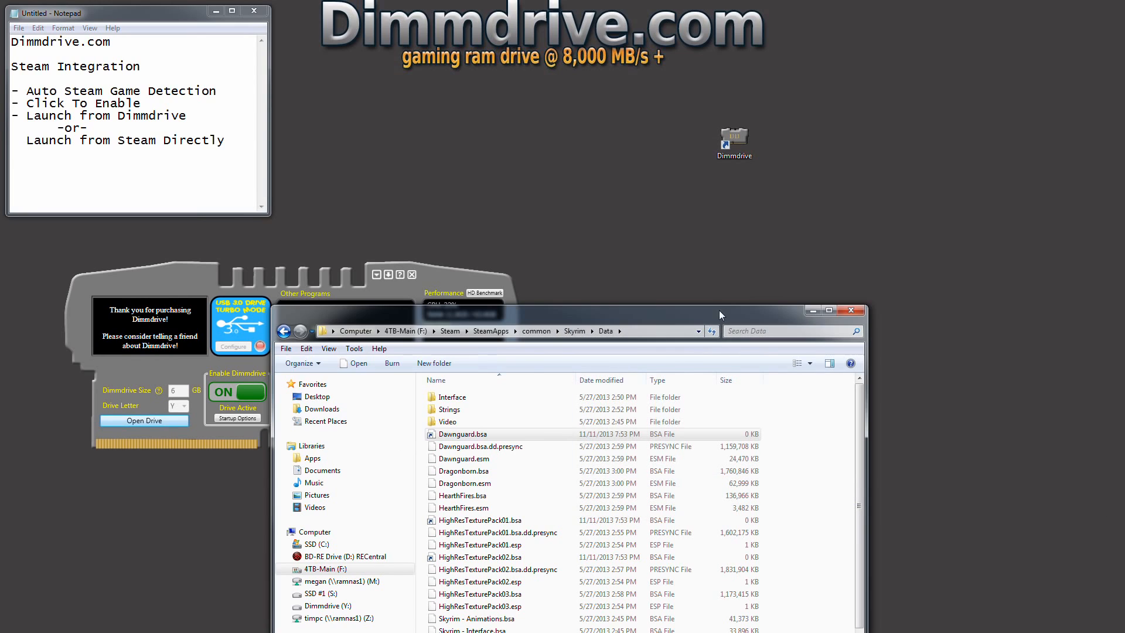
pyautogui.click(812, 311)
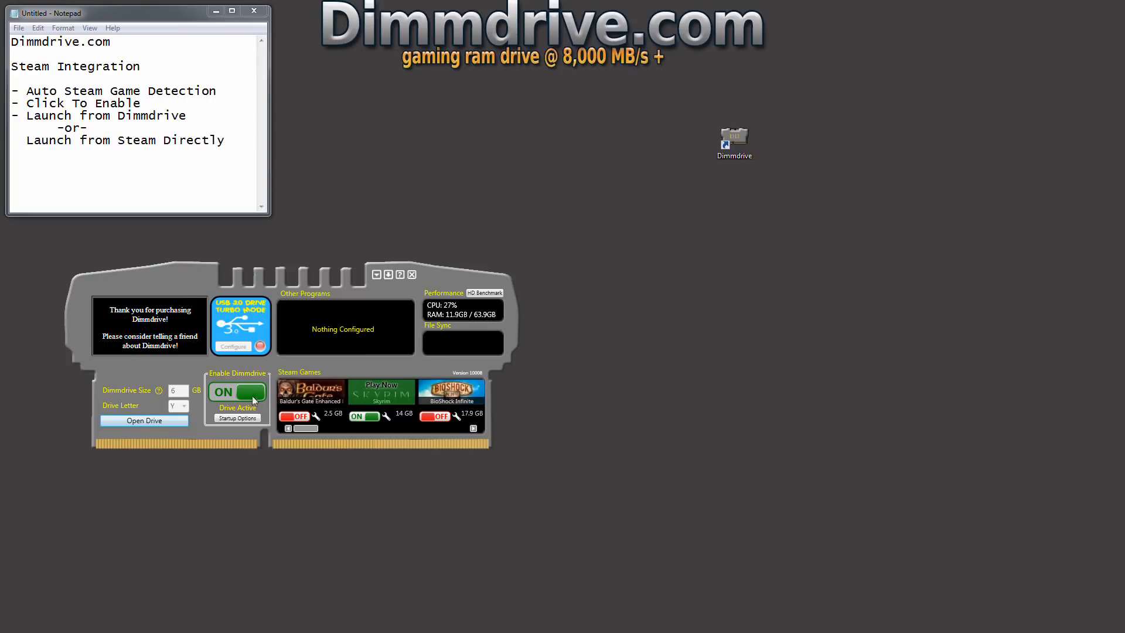
# - Turn off Dimmdrive and reactivate it with Torchlight II enabled instead of Skyrim
pyautogui.click(224, 392)
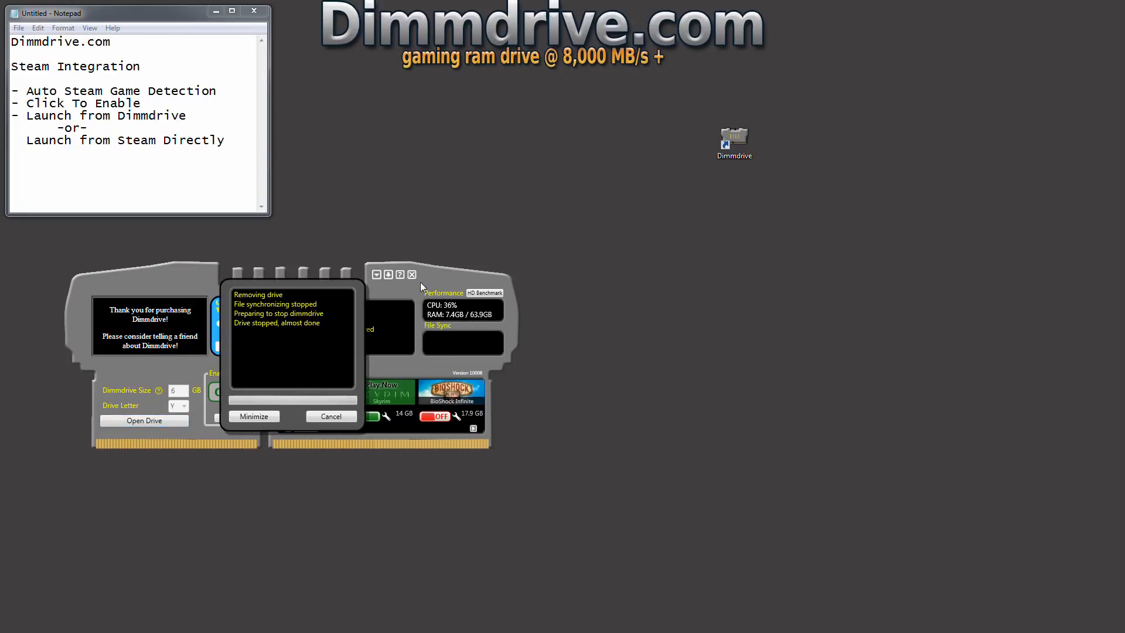
pyautogui.moveTo(434, 281); pyautogui.dragTo(674, 237)
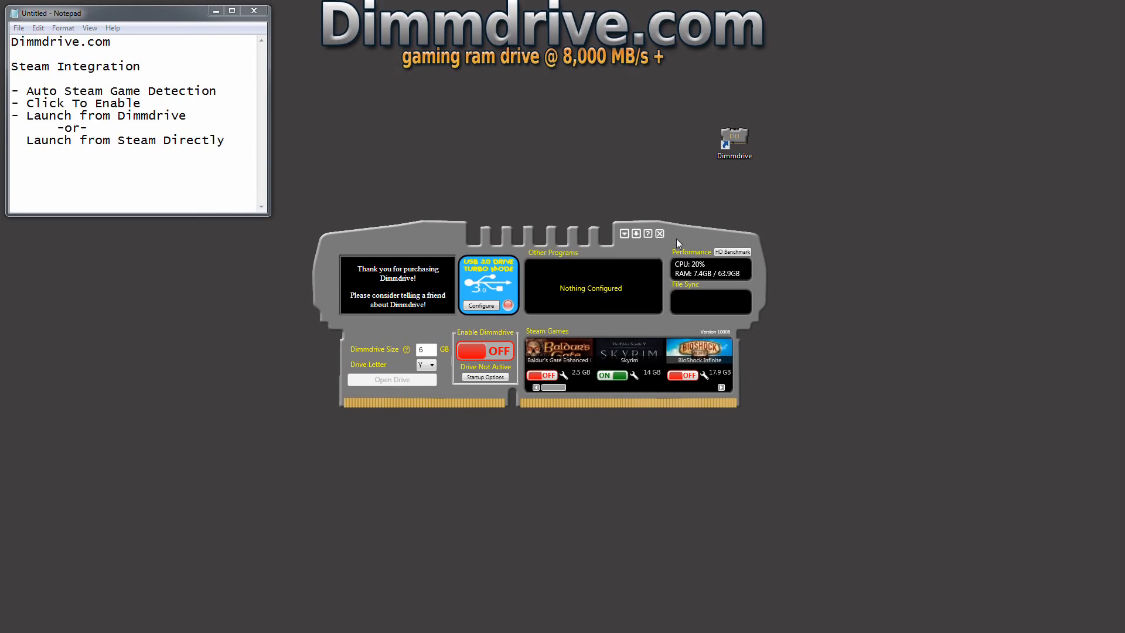
pyautogui.moveTo(543, 387); pyautogui.dragTo(712, 392)
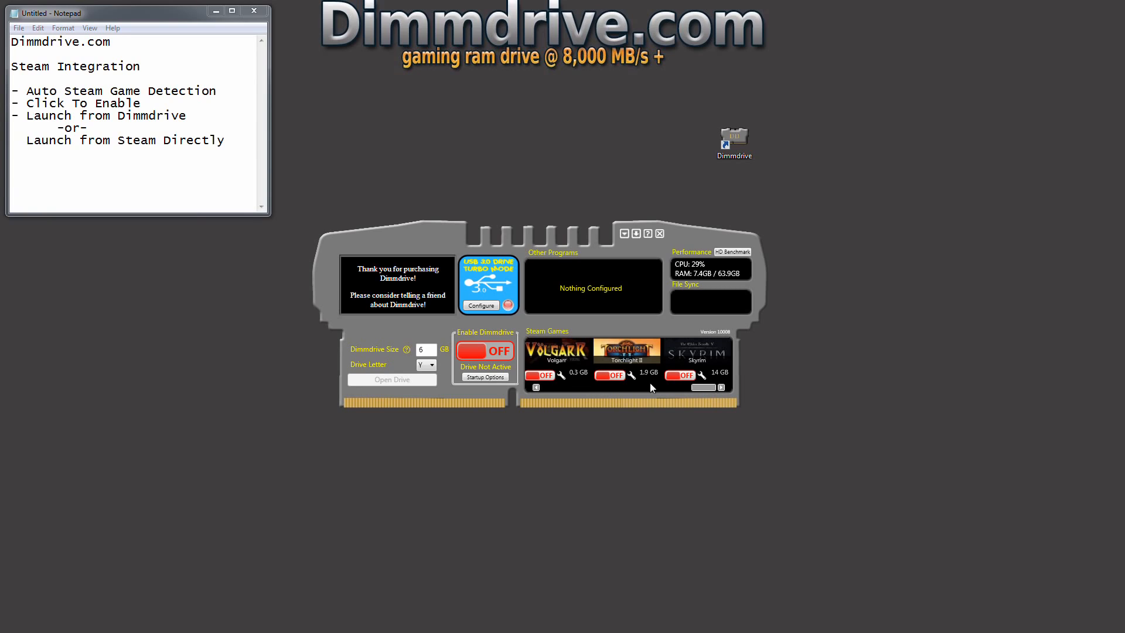
pyautogui.click(614, 379)
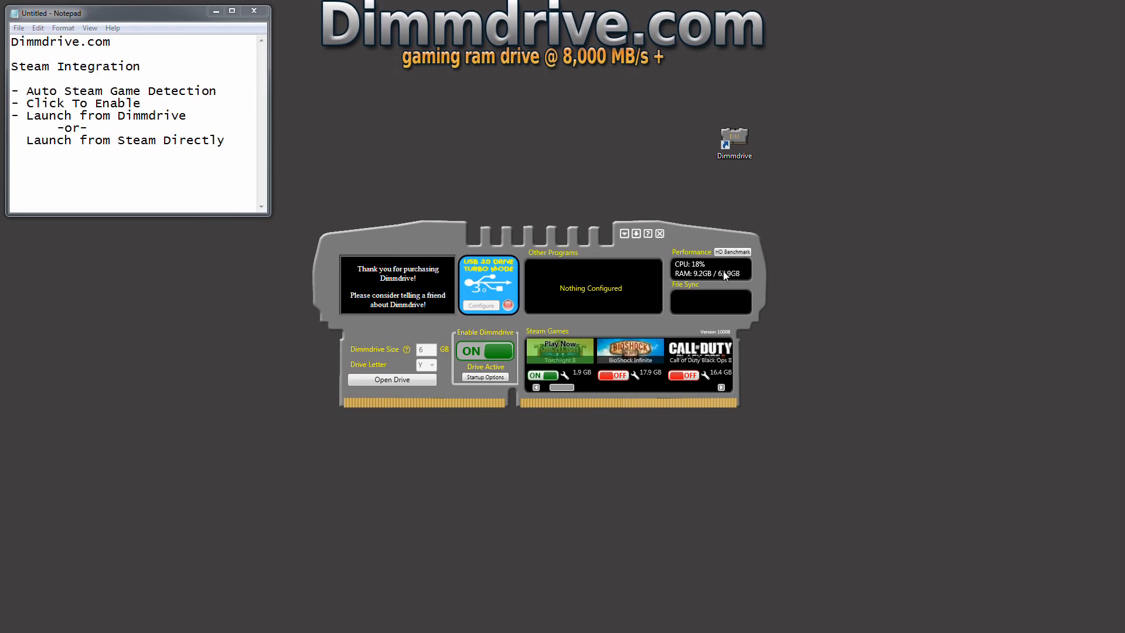
pyautogui.moveTo(0, 91); pyautogui.dragTo(701, 92)
pyautogui.moveTo(431, 230); pyautogui.dragTo(409, 308)
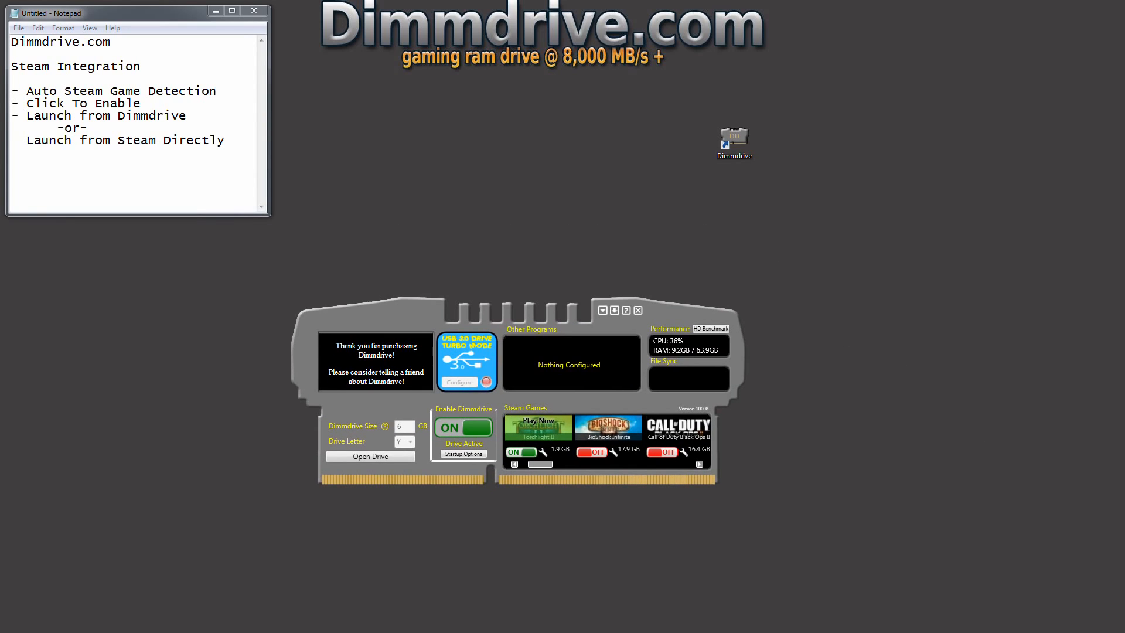
pyautogui.moveTo(1124, 271); pyautogui.dragTo(893, 270)
pyautogui.moveTo(961, 347); pyautogui.dragTo(824, 192)
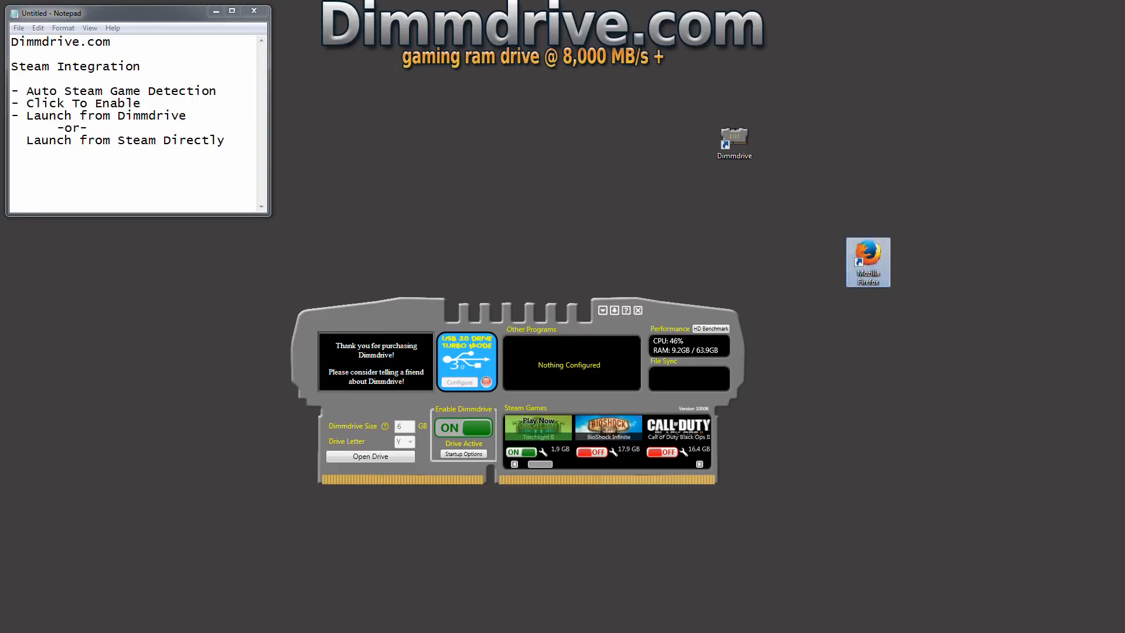
pyautogui.press('Delete')
# - Bring the start of the Steam games list into view to look at the enabled Torchlight II entry
pyautogui.moveTo(677, 304); pyautogui.dragTo(732, 210)
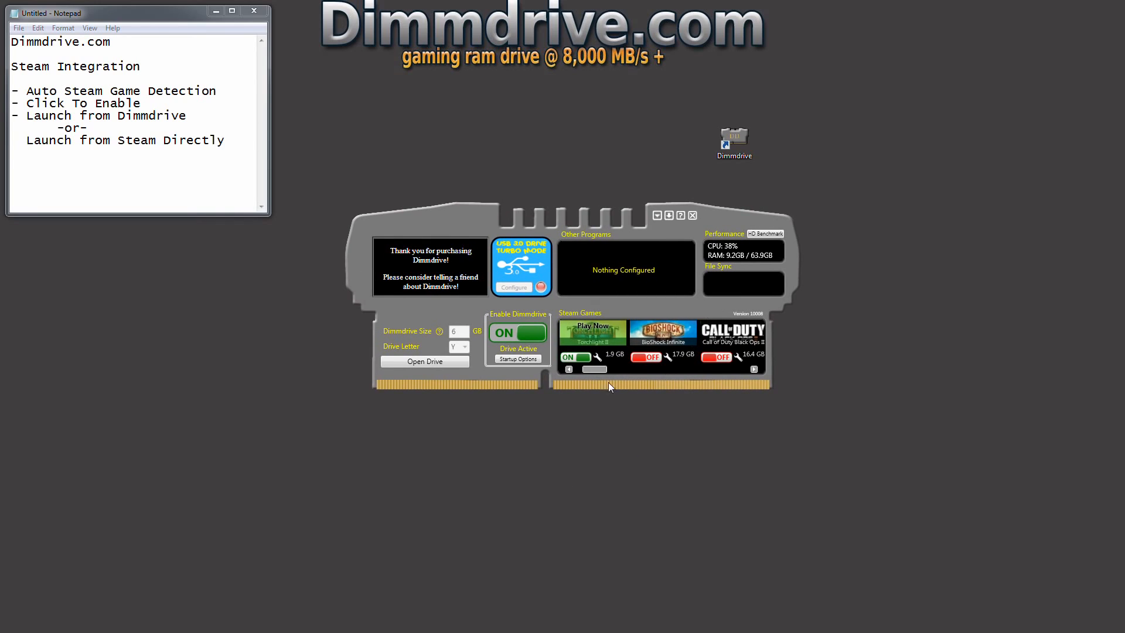
pyautogui.moveTo(602, 370)
pyautogui.mouseDown()
pyautogui.moveTo(752, 370)
pyautogui.moveTo(589, 382)
pyautogui.mouseUp()
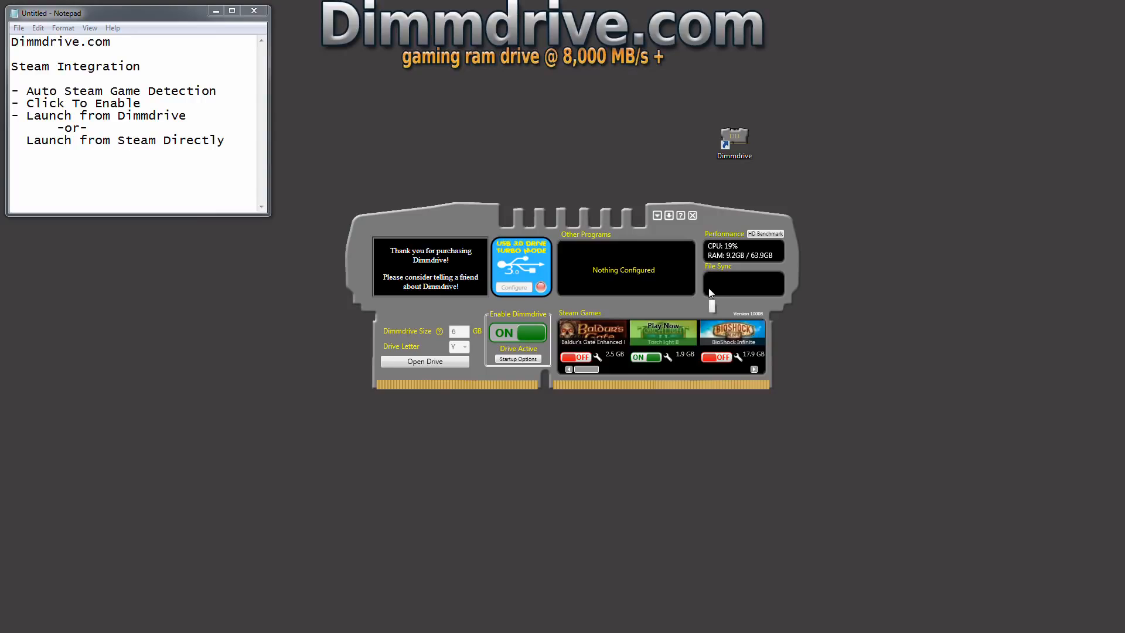
pyautogui.moveTo(853, 374); pyautogui.dragTo(710, 305)
pyautogui.moveTo(585, 370)
pyautogui.mouseDown()
pyautogui.moveTo(746, 375)
pyautogui.moveTo(580, 381)
pyautogui.mouseUp()
# - Arrange the desktop so that the Dimmdrive shortcut sits centred above the Dimmdrive panel
pyautogui.moveTo(726, 216)
pyautogui.mouseDown()
pyautogui.moveTo(722, 230)
pyautogui.moveTo(711, 226)
pyautogui.mouseUp()
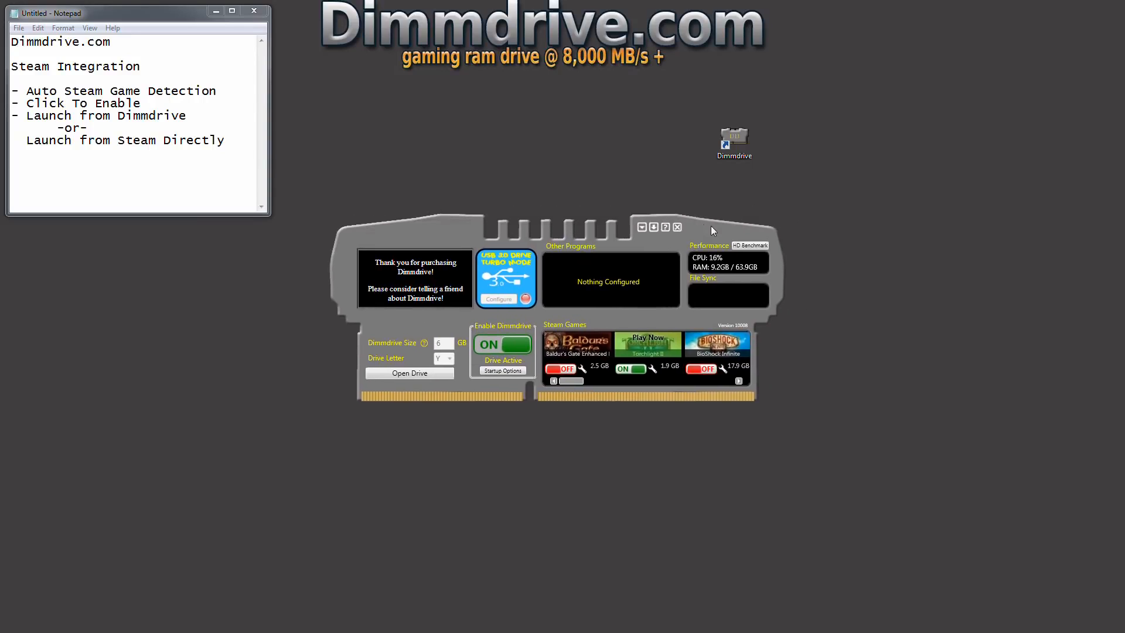
pyautogui.moveTo(746, 137); pyautogui.dragTo(524, 136)
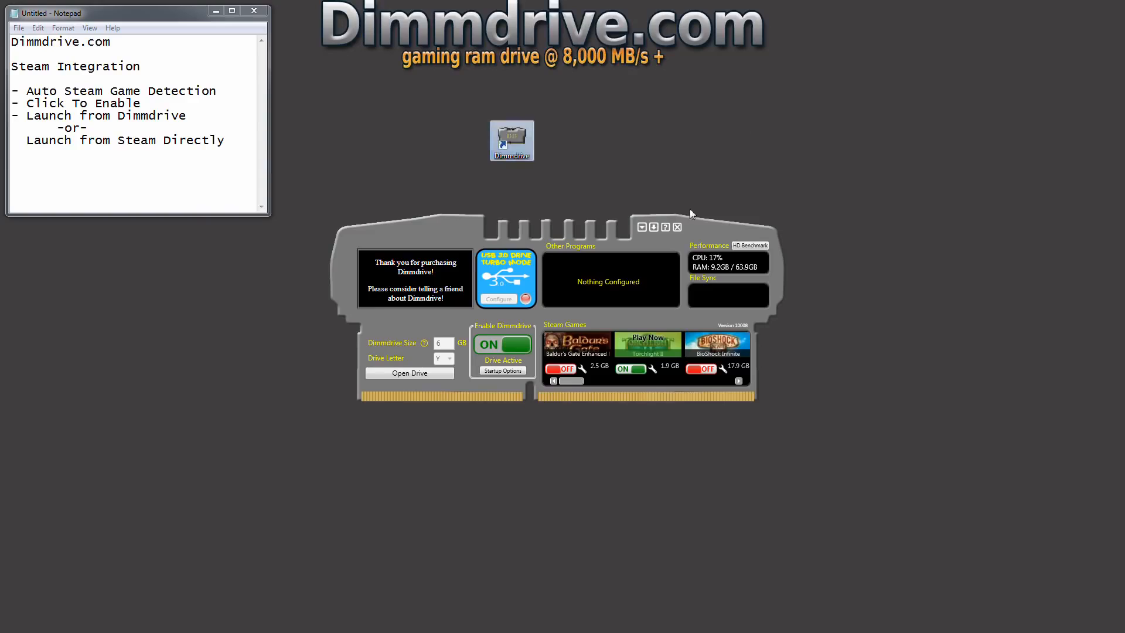
pyautogui.moveTo(733, 227); pyautogui.dragTo(698, 230)
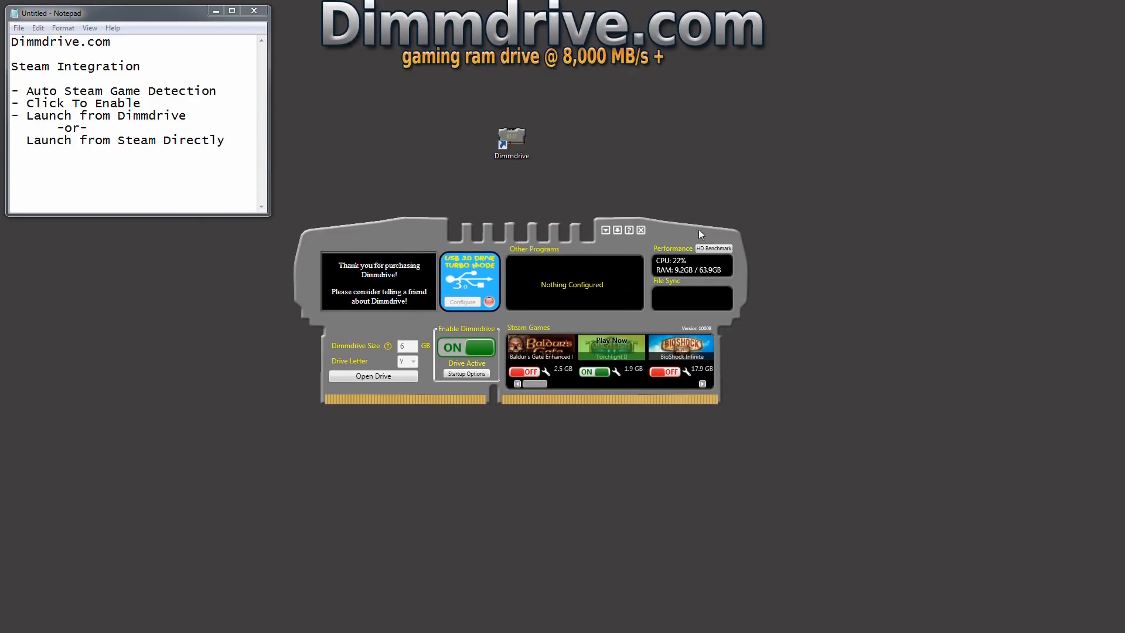